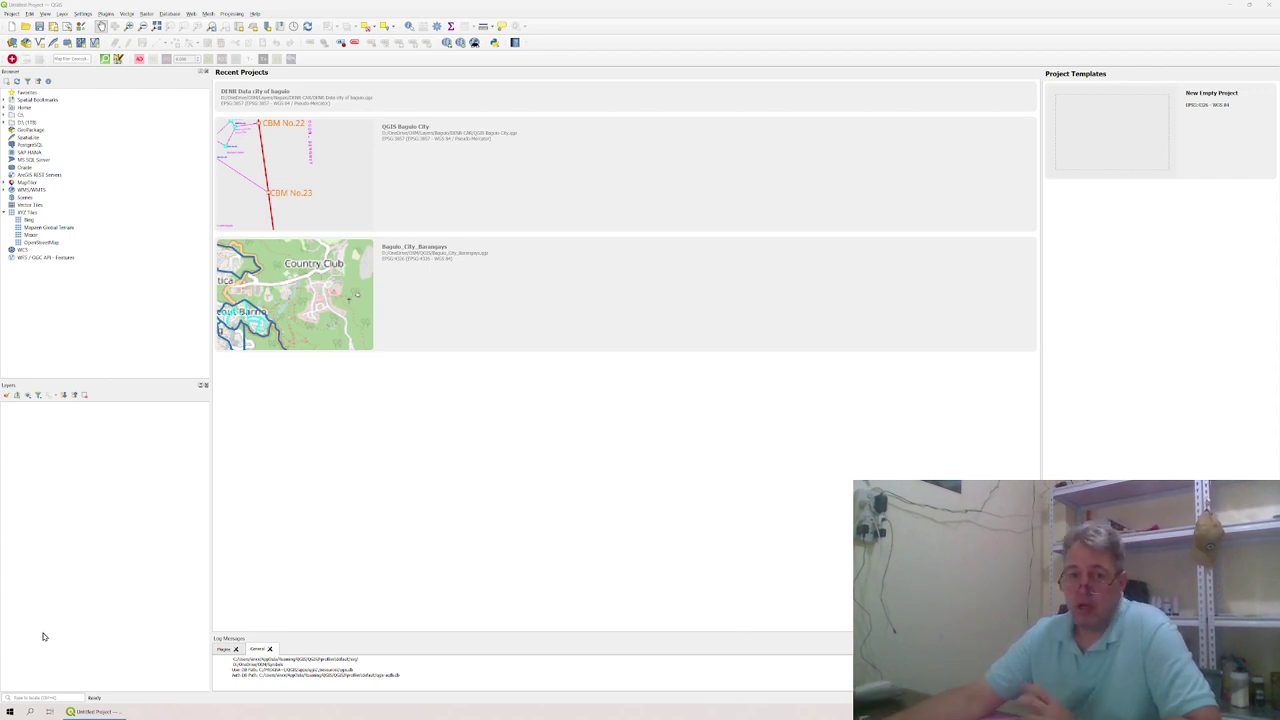
- Add the OpenStreetMap XYZ tile layer to the project as the basemap
{"action": "left_click", "coordinate": [42, 243]}
{"action": "left_click_drag", "start_coordinate": [40, 249], "coordinate": [100, 445]}
{"action": "left_click", "coordinate": [60, 410]}
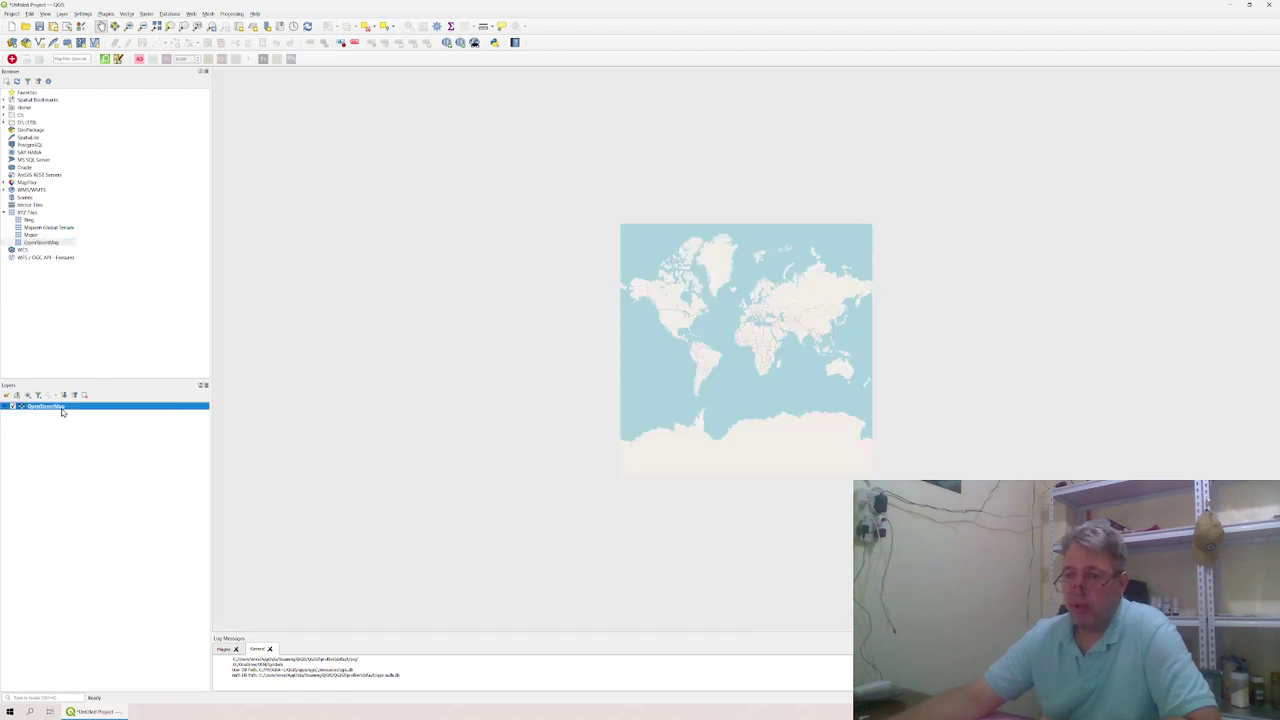
- Zoom in from the world map to the Baguio City area in the Philippines
{"action": "scroll", "coordinate": [840, 318], "scroll_direction": "up", "scroll_amount": 3}
{"action": "scroll", "coordinate": [872, 214], "scroll_direction": "up", "scroll_amount": 2}
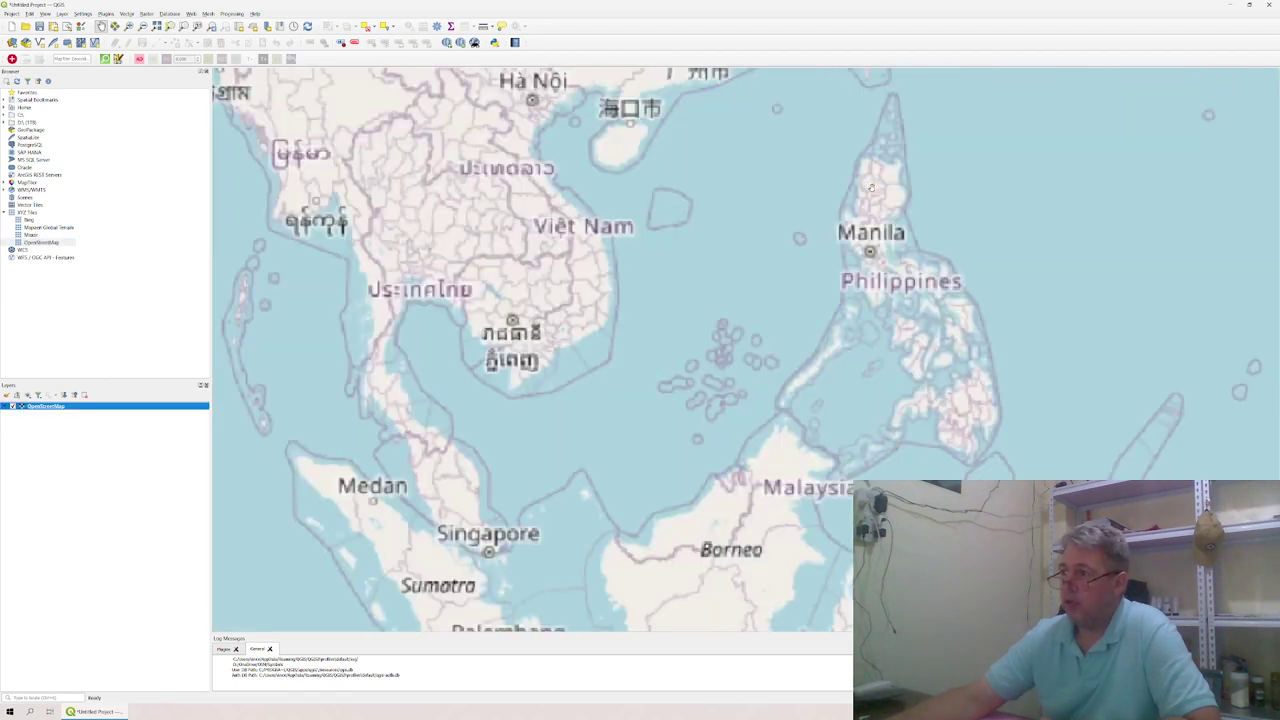
{"action": "scroll", "coordinate": [872, 214], "scroll_direction": "up", "scroll_amount": 2}
{"action": "scroll", "coordinate": [850, 212], "scroll_direction": "up", "scroll_amount": 2}
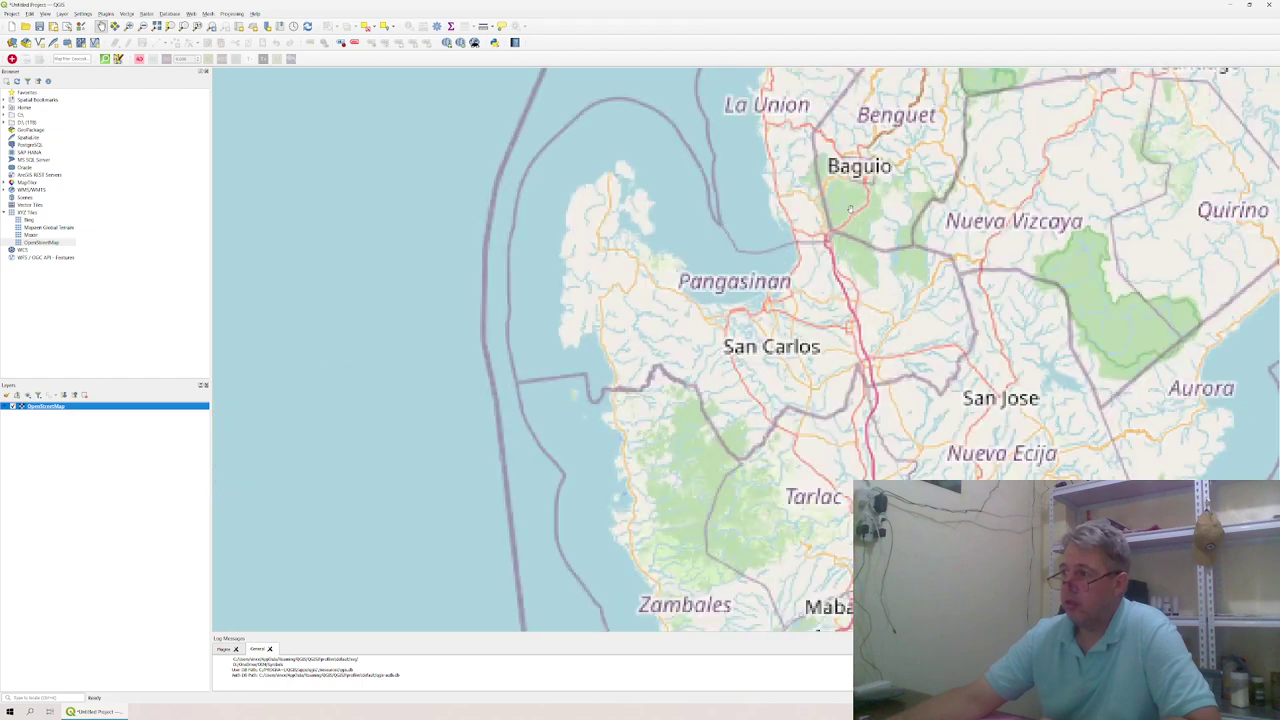
{"action": "scroll", "coordinate": [868, 160], "scroll_direction": "up", "scroll_amount": 1}
{"action": "scroll", "coordinate": [868, 160], "scroll_direction": "up", "scroll_amount": 3}
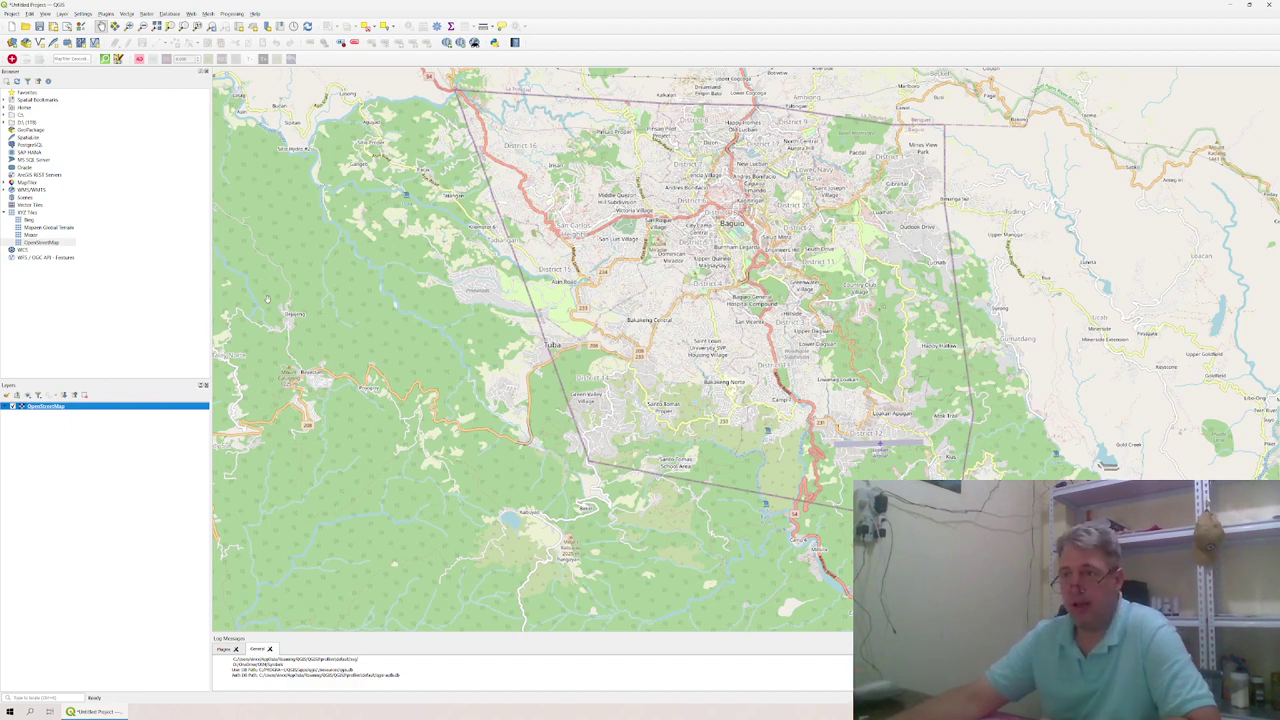
- Run the BaguioPHP personal map preset from QuickOSM's Map preset tab
{"action": "left_click", "coordinate": [104, 14]}
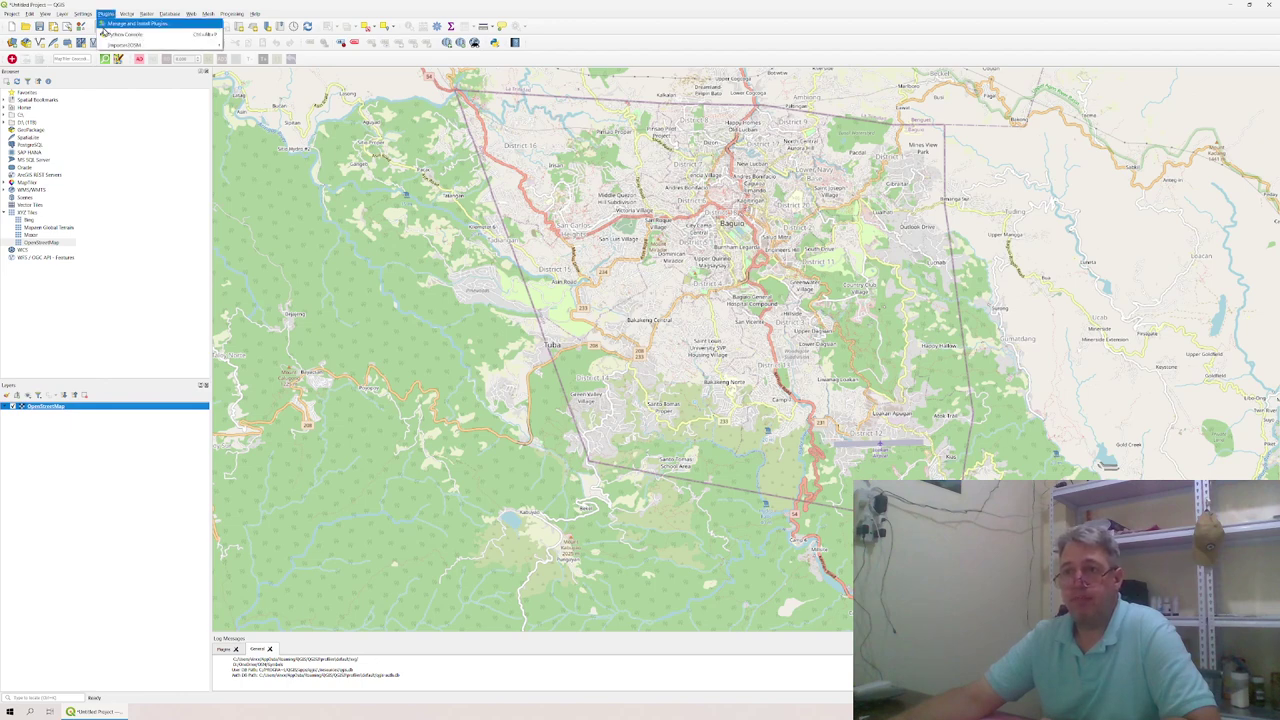
{"action": "mouse_move", "coordinate": [126, 14]}
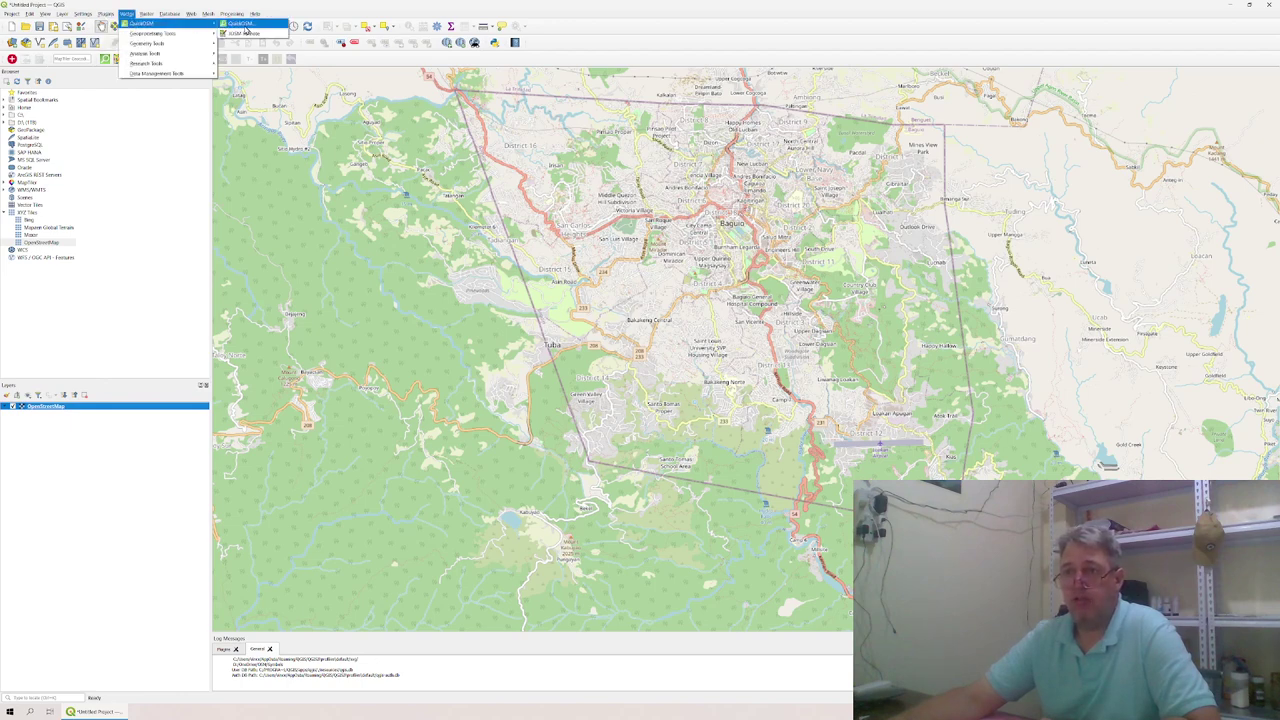
{"action": "left_click", "coordinate": [245, 28]}
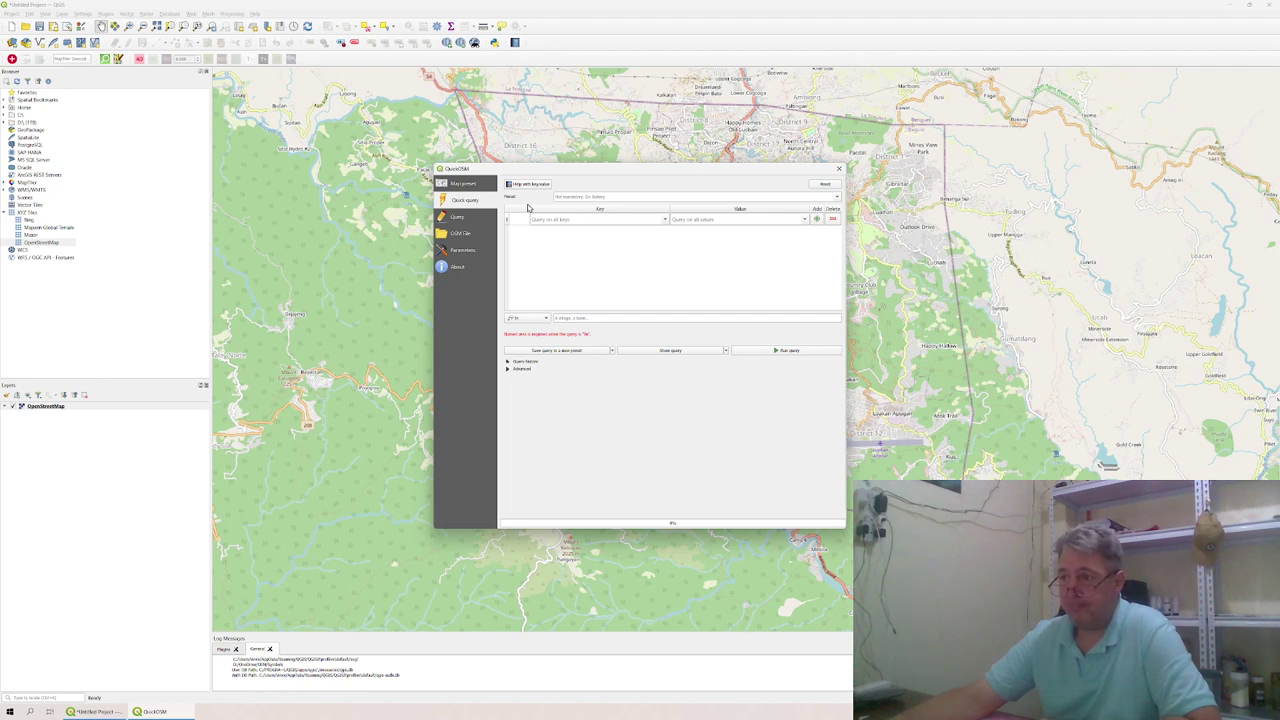
{"action": "left_click", "coordinate": [483, 184]}
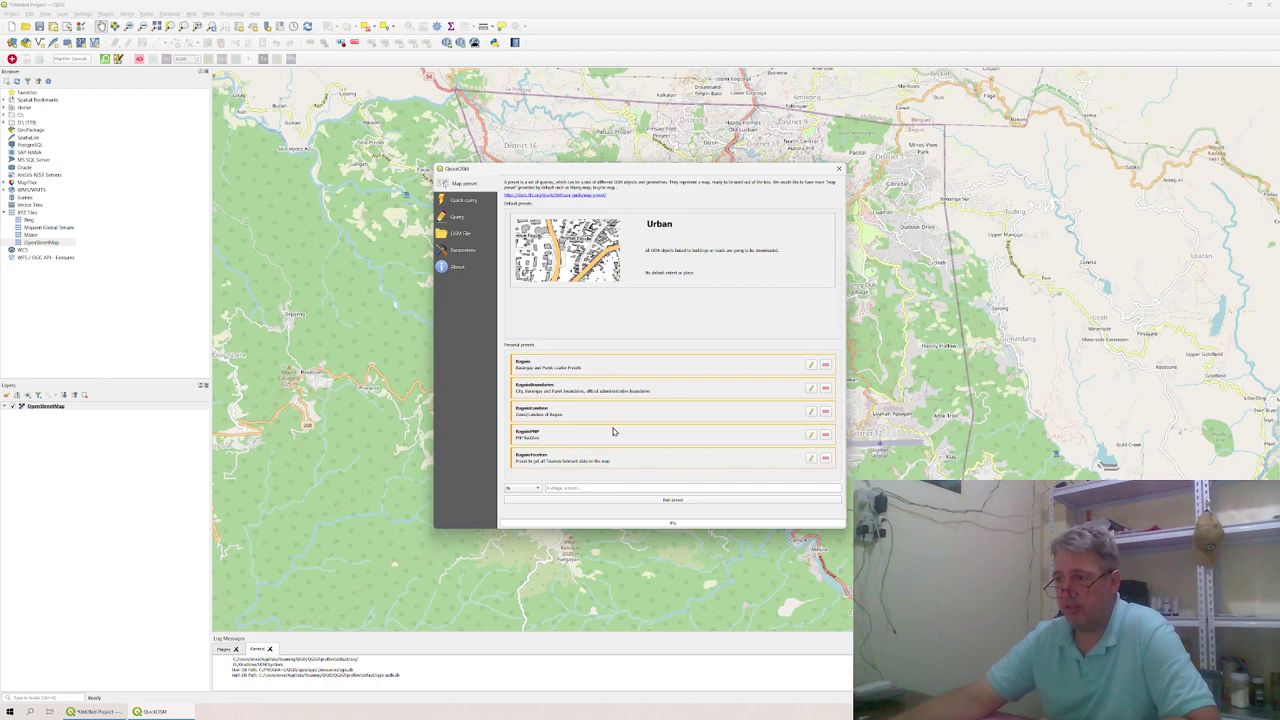
{"action": "left_click", "coordinate": [563, 442]}
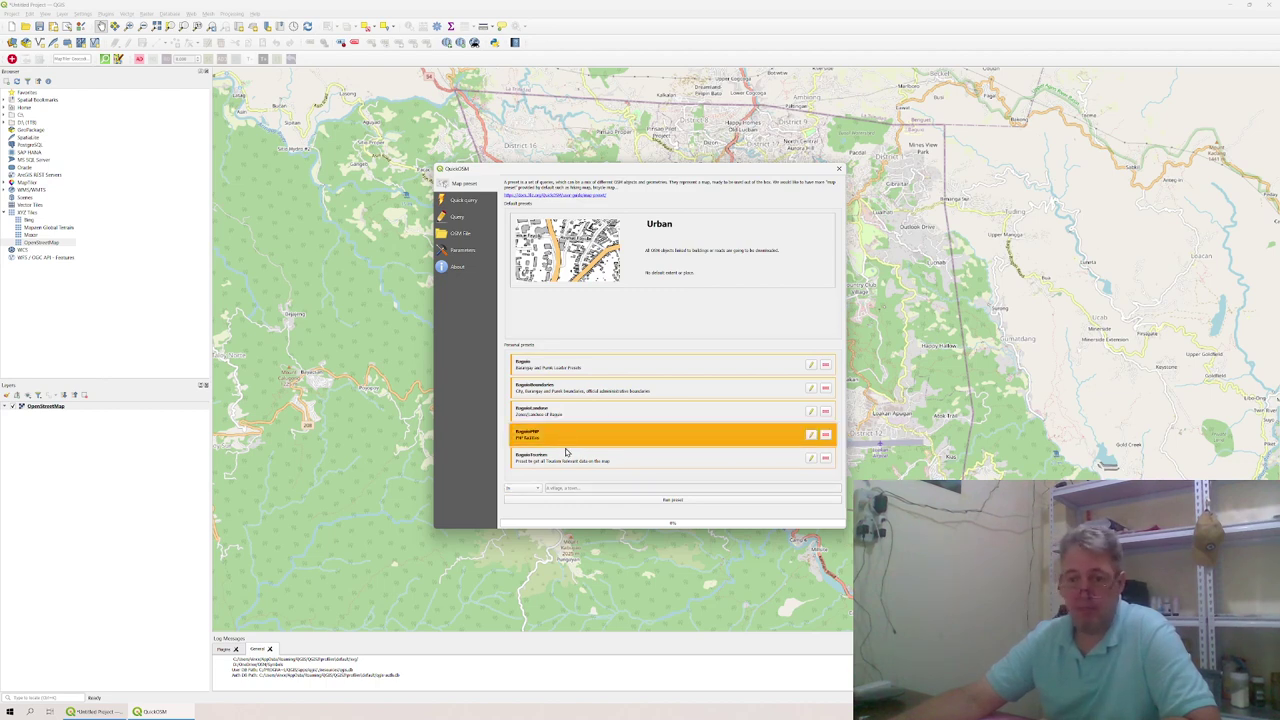
{"action": "left_click", "coordinate": [641, 500]}
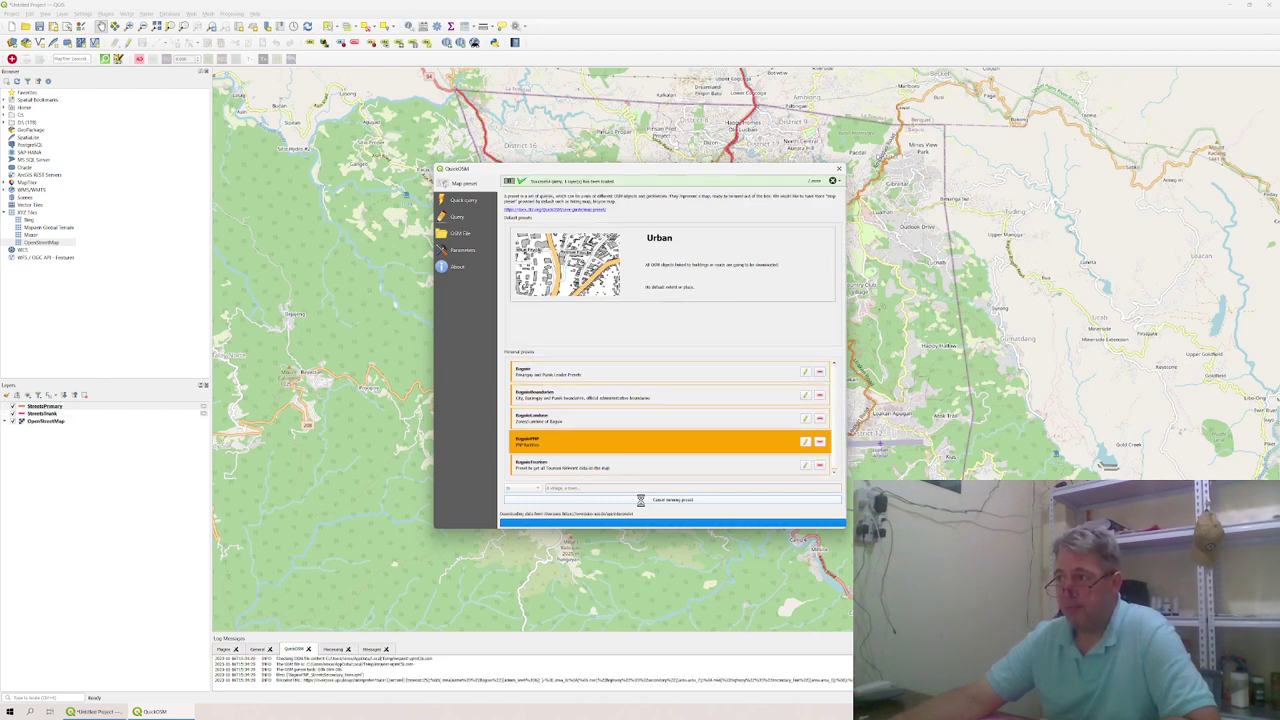
- Wait for the boundary, pedestrian, street and police layers to download, then close QuickOSM
{"action": "mouse_move", "coordinate": [664, 170]}
{"action": "left_mouse_down"}
{"action": "mouse_move", "coordinate": [654, 190]}
{"action": "mouse_move", "coordinate": [307, 302]}
{"action": "left_mouse_up"}
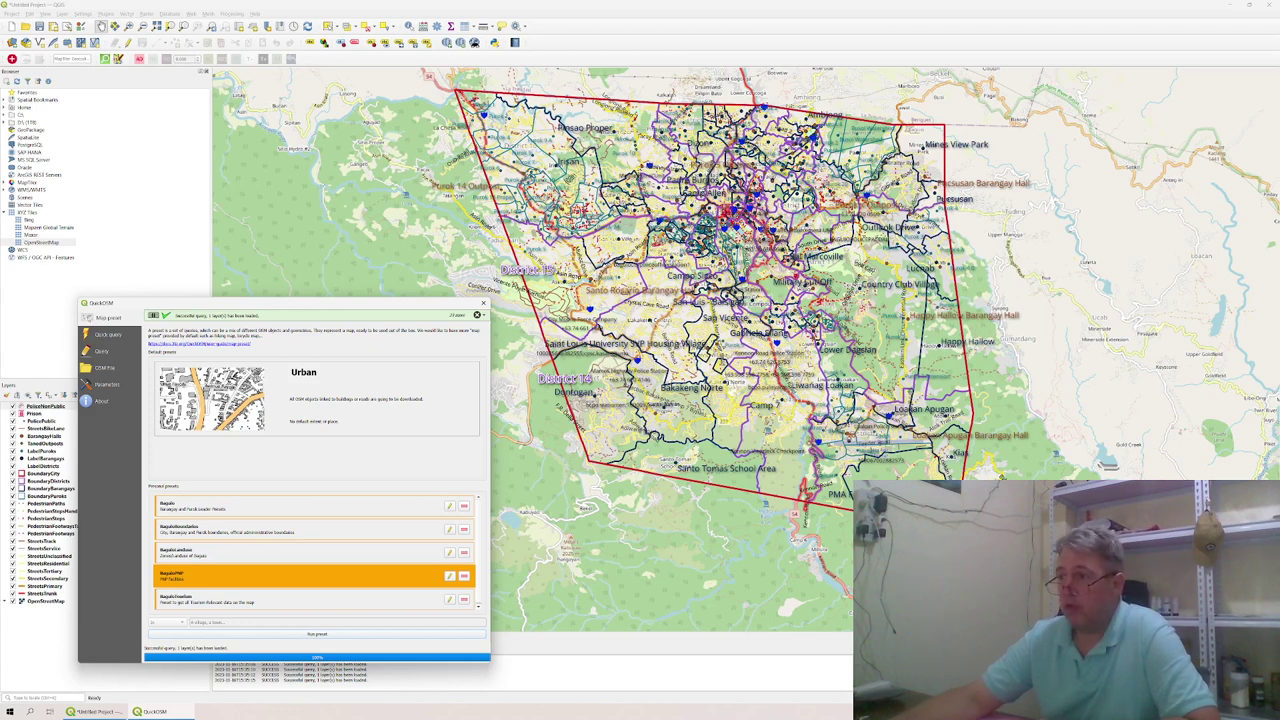
{"action": "left_click", "coordinate": [484, 303]}
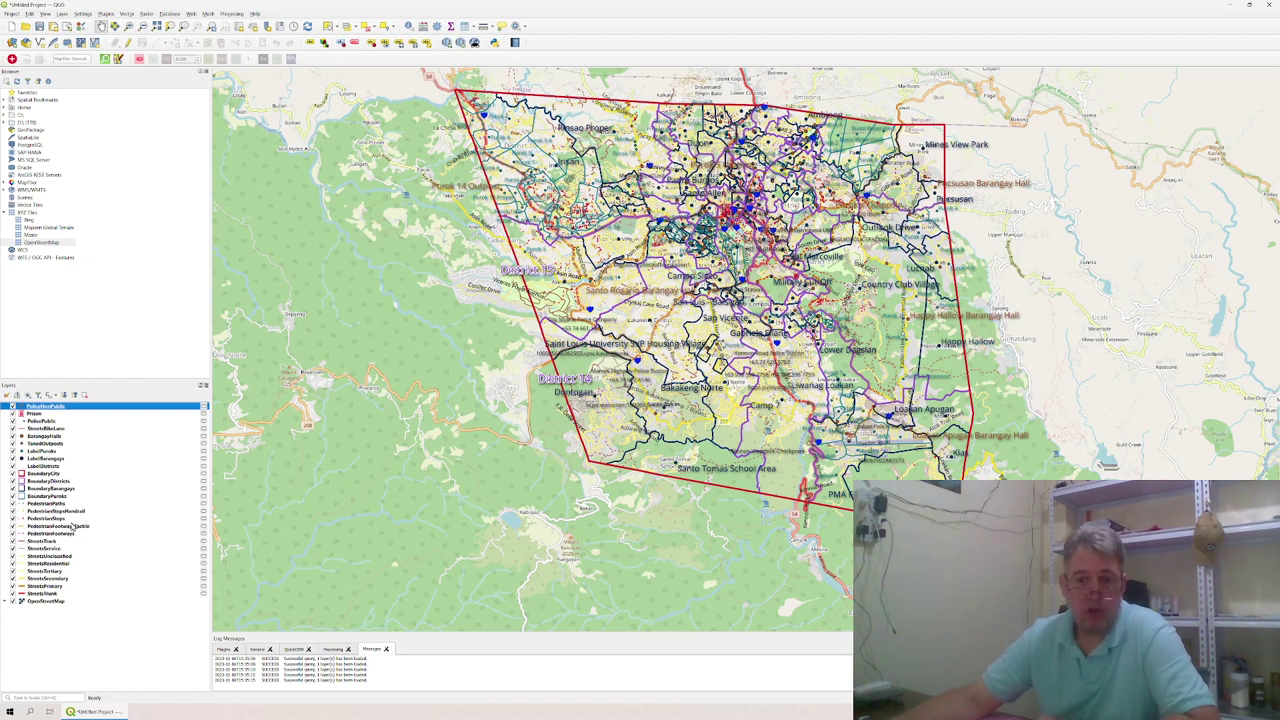
{"action": "left_click", "coordinate": [33, 519]}
{"action": "right_click", "coordinate": [33, 519]}
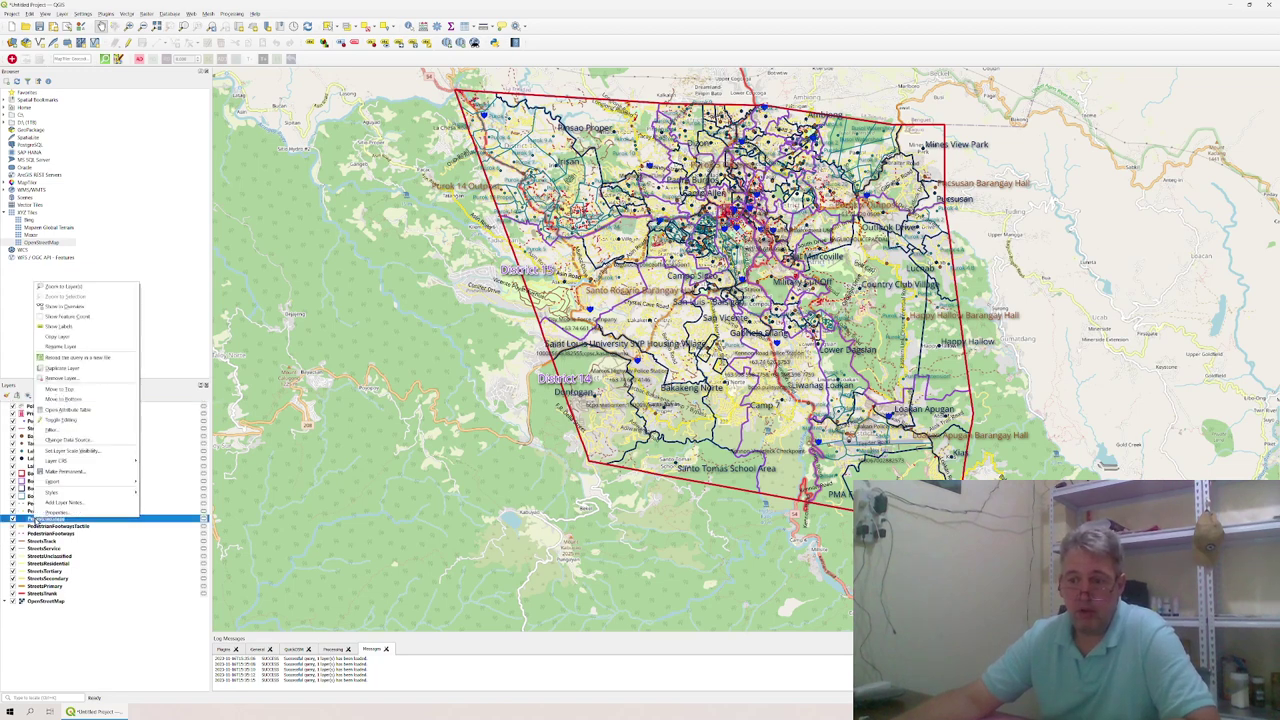
{"action": "left_click", "coordinate": [62, 511]}
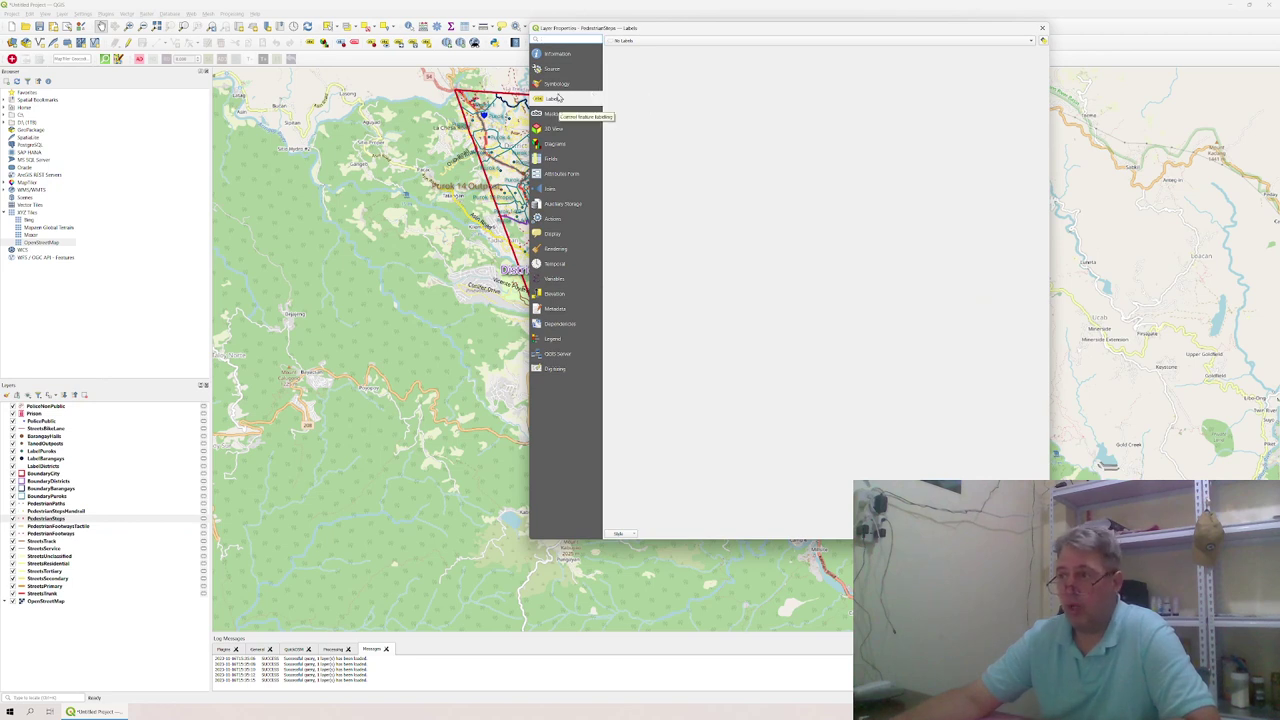
{"action": "left_click", "coordinate": [560, 85]}
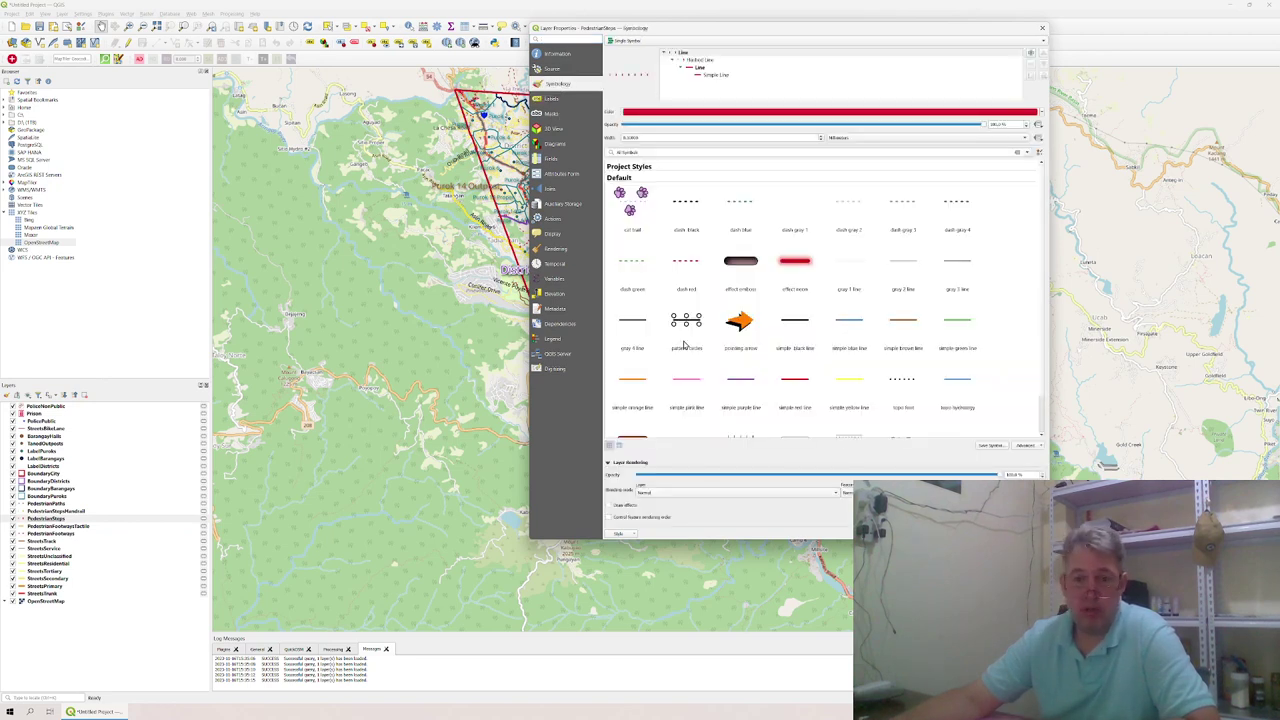
{"action": "left_click", "coordinate": [556, 69]}
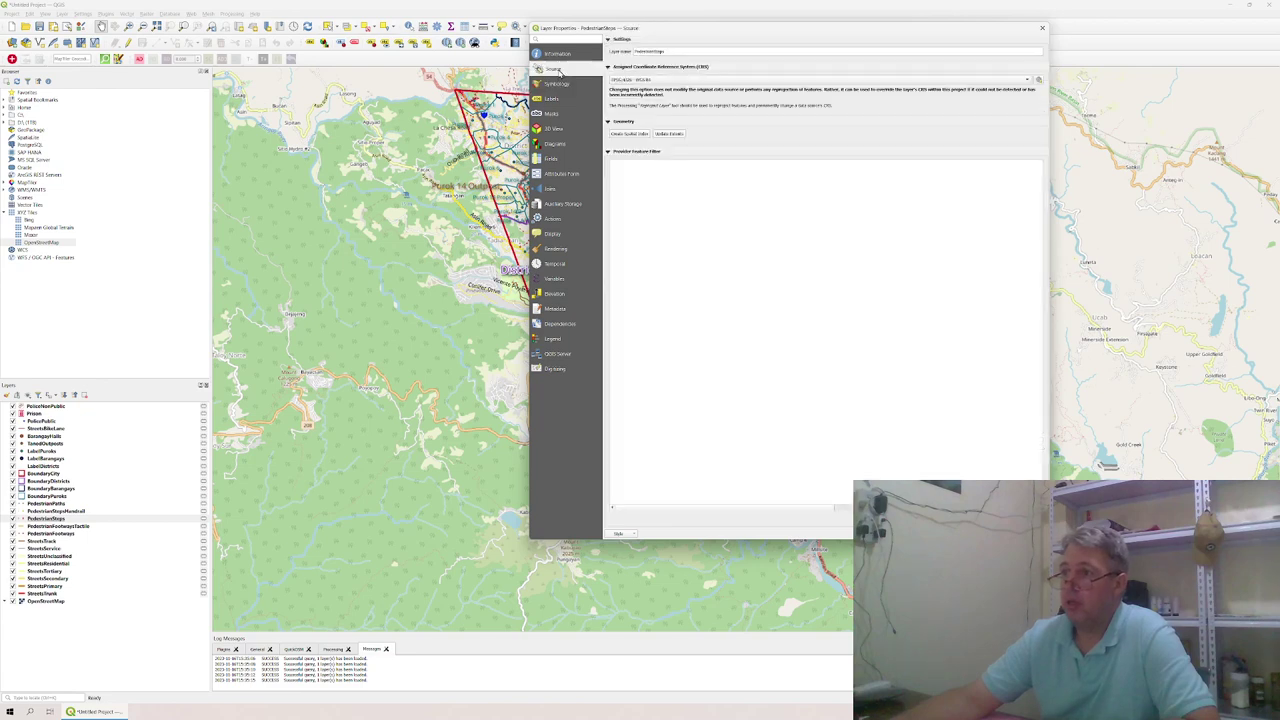
{"action": "left_click", "coordinate": [557, 99]}
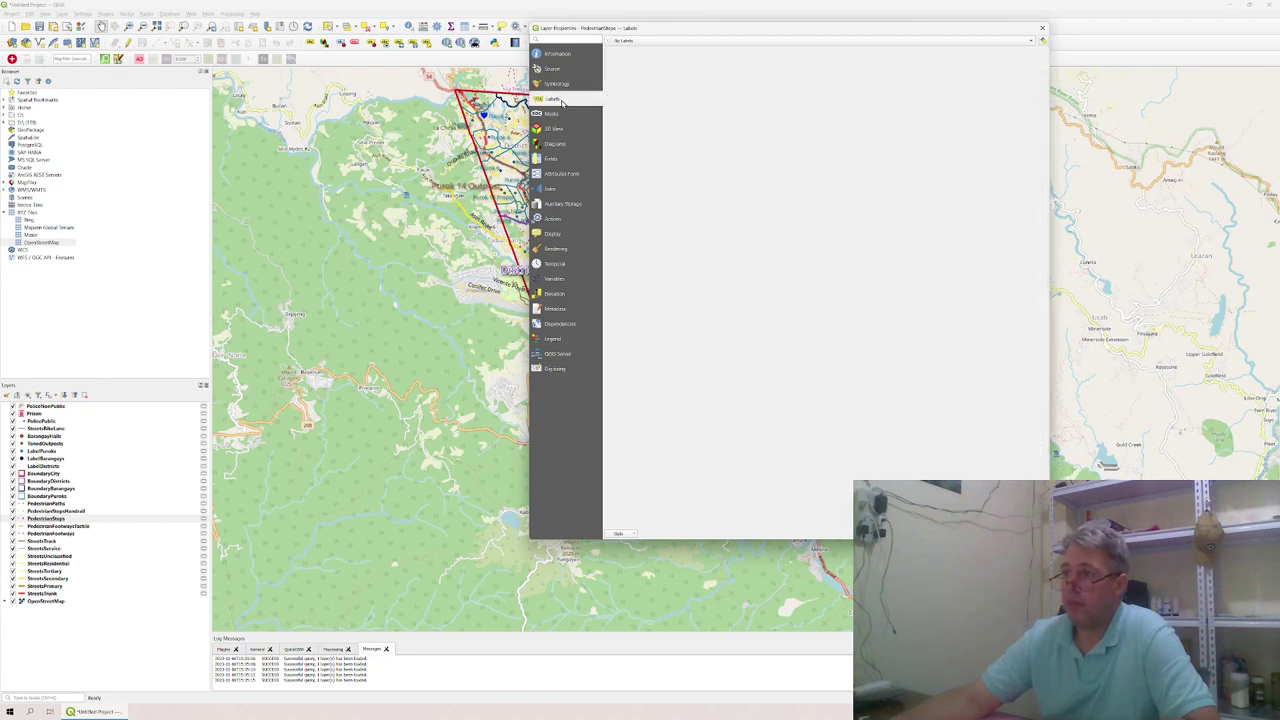
{"action": "left_click", "coordinate": [977, 42]}
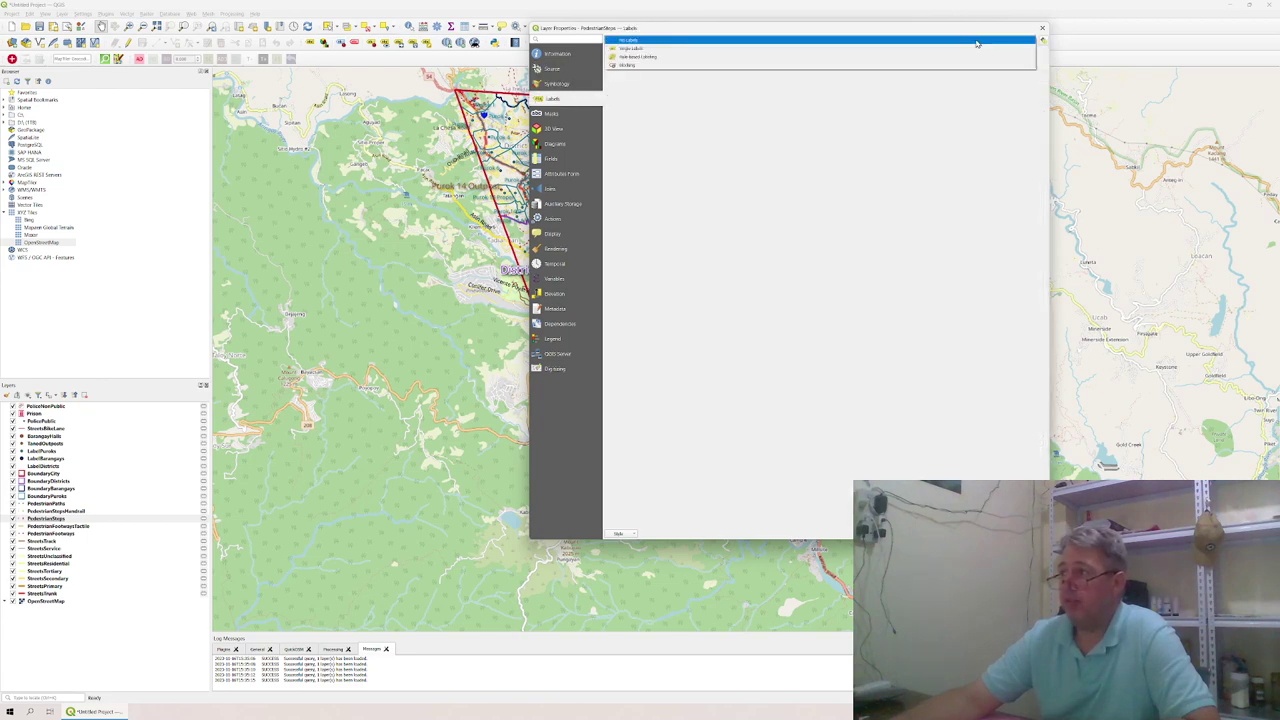
{"action": "left_click", "coordinate": [1040, 40]}
- Close the layer properties and zoom to street level near Burnham Park and Lake Drive
{"action": "left_click", "coordinate": [1042, 29]}
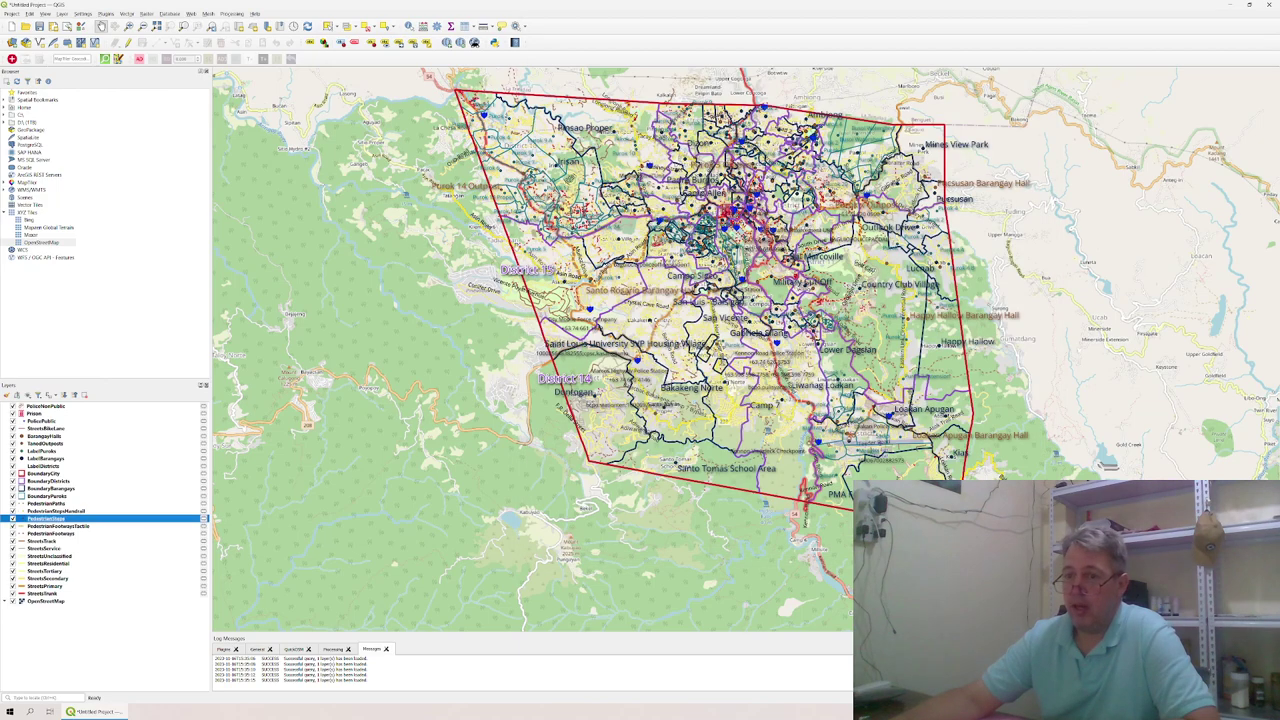
{"action": "scroll", "coordinate": [762, 258], "scroll_direction": "up", "scroll_amount": 5}
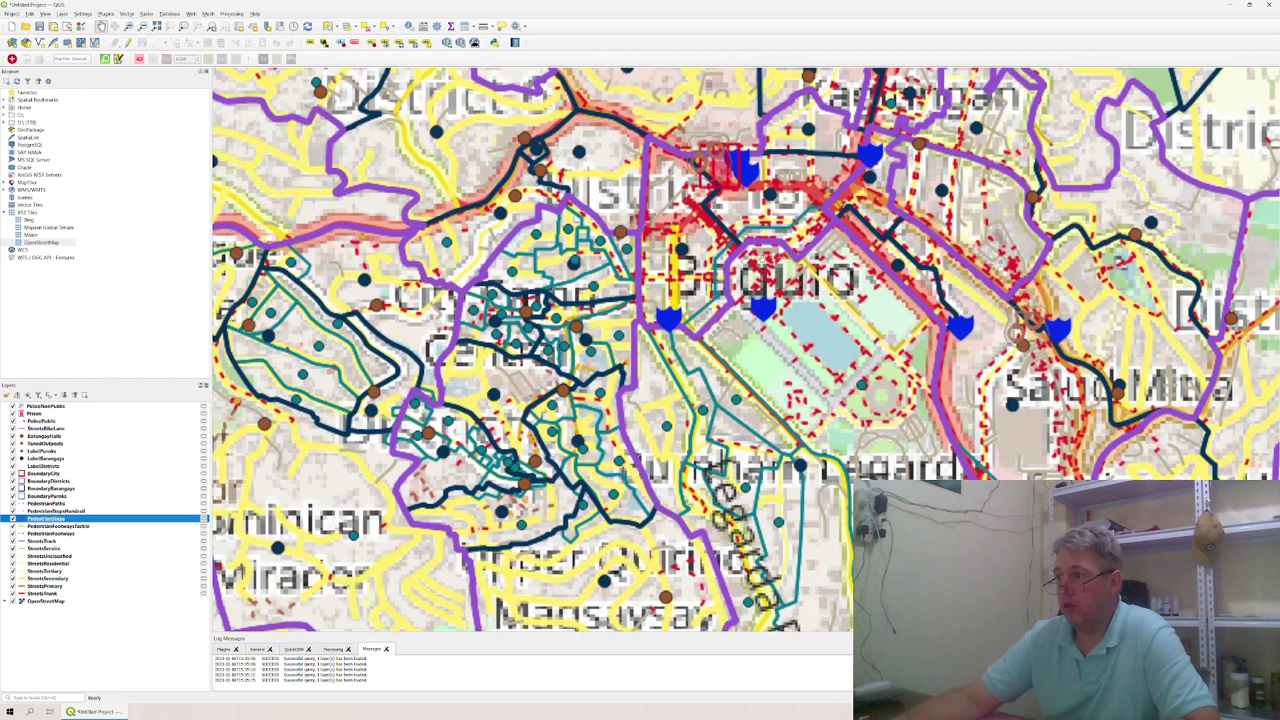
{"action": "scroll", "coordinate": [720, 320], "scroll_direction": "up", "scroll_amount": 2}
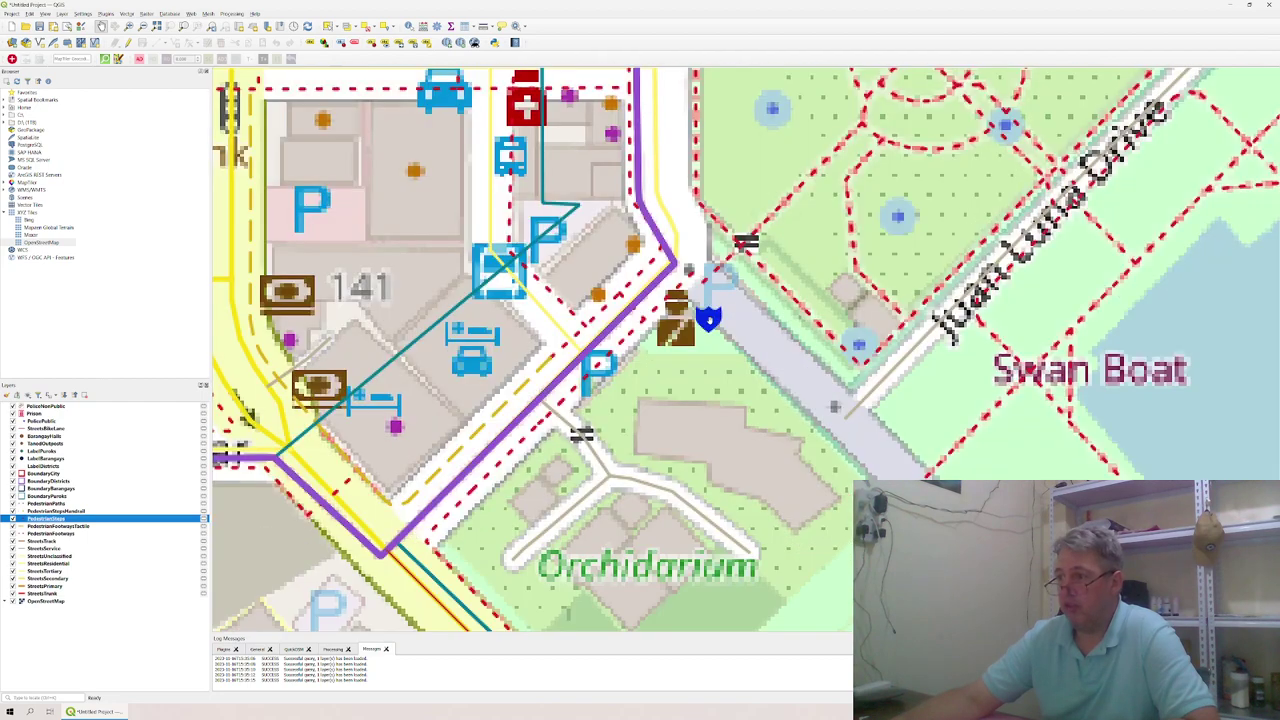
{"action": "scroll", "coordinate": [709, 320], "scroll_direction": "down", "scroll_amount": 2}
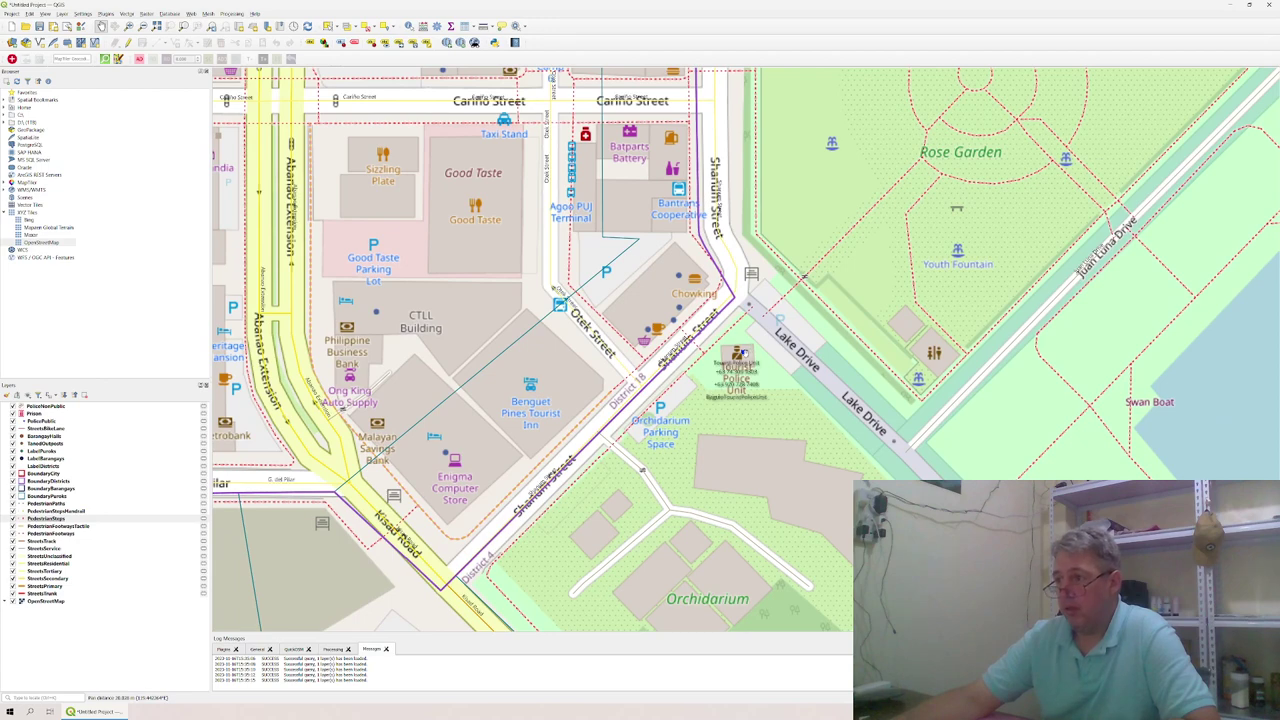
{"action": "scroll", "coordinate": [754, 370], "scroll_direction": "up", "scroll_amount": 2}
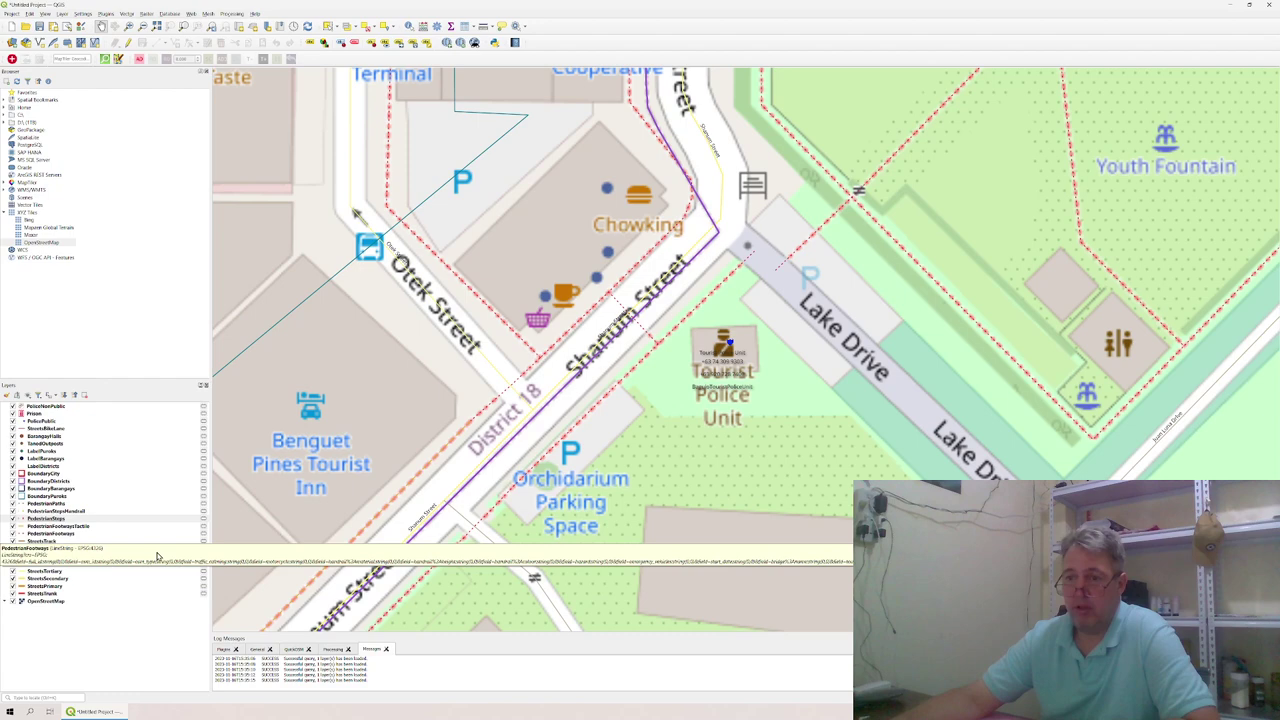
- In the PolicePublic layer's Labels properties, check the placement settings and add a new label rule
{"action": "right_click", "coordinate": [50, 421]}
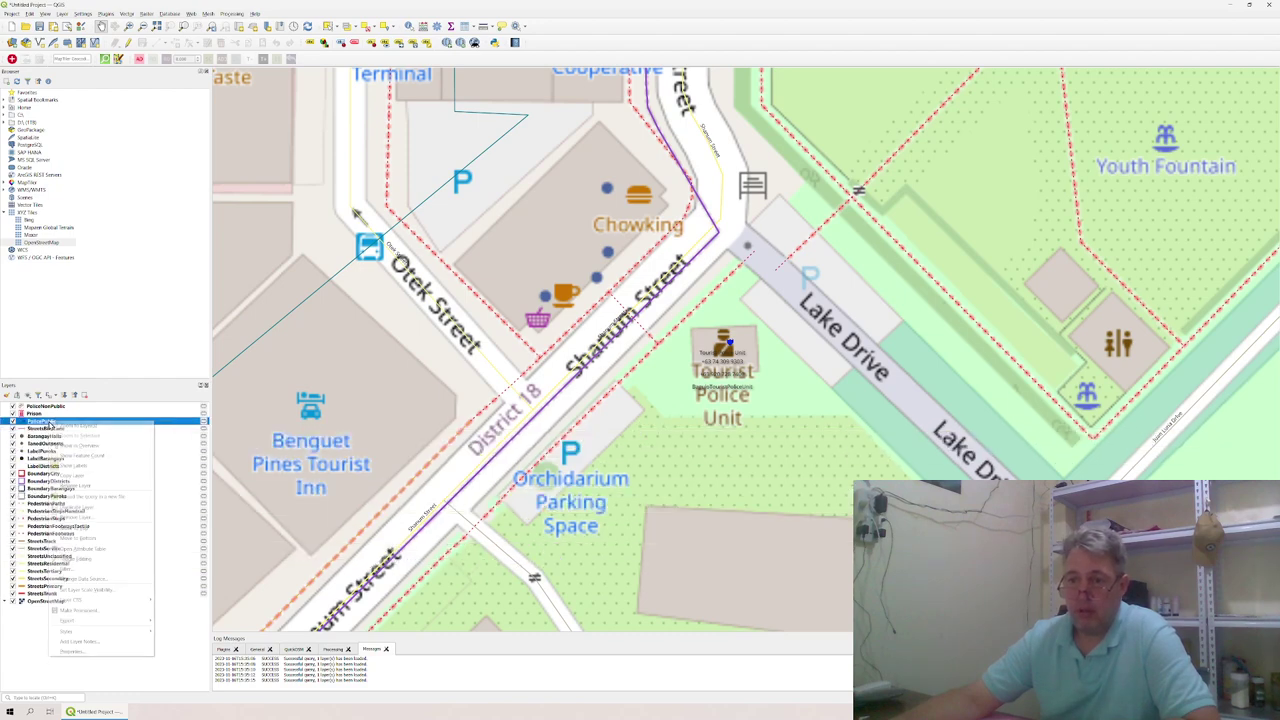
{"action": "left_click", "coordinate": [92, 651]}
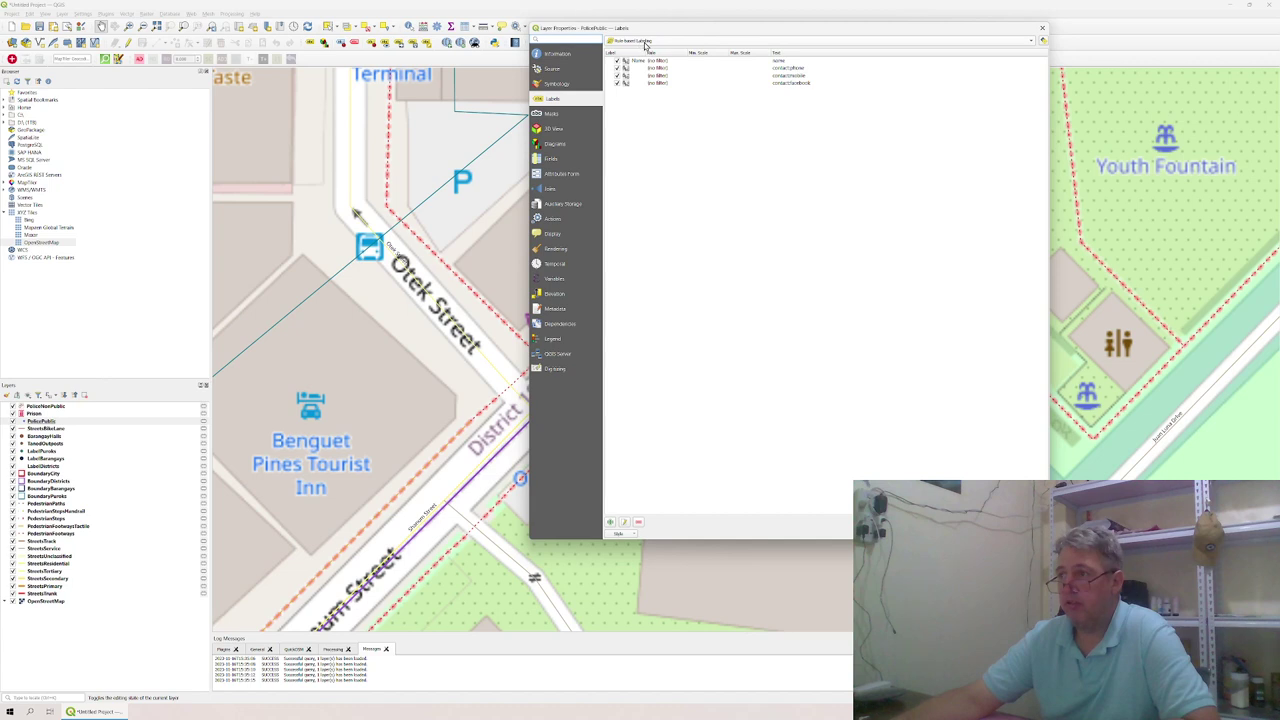
{"action": "left_click", "coordinate": [1045, 41]}
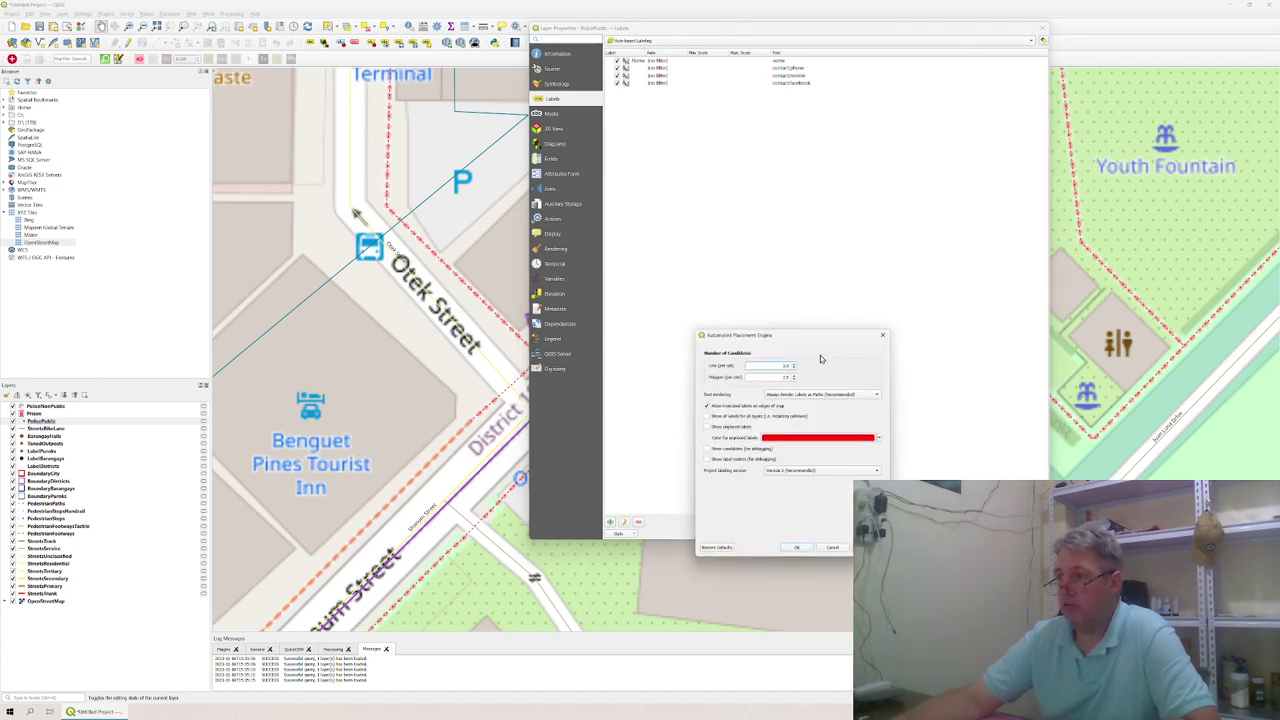
{"action": "left_click", "coordinate": [836, 549]}
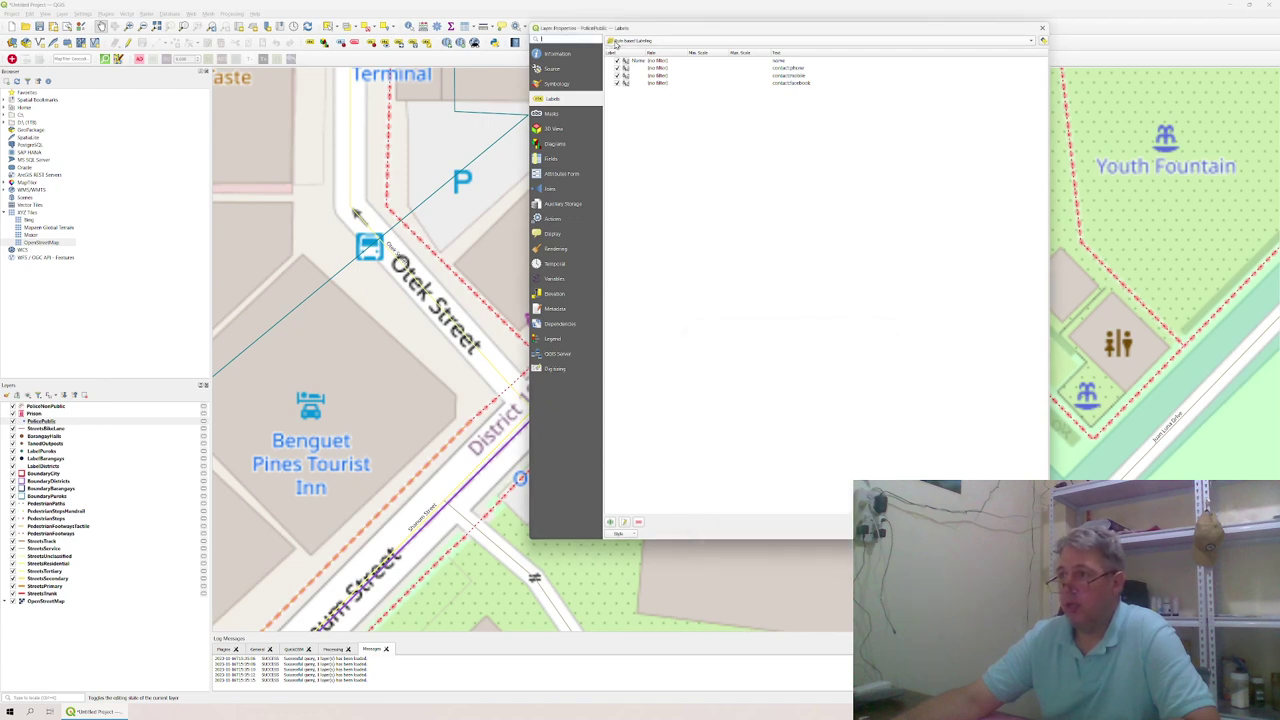
{"action": "right_click", "coordinate": [622, 115]}
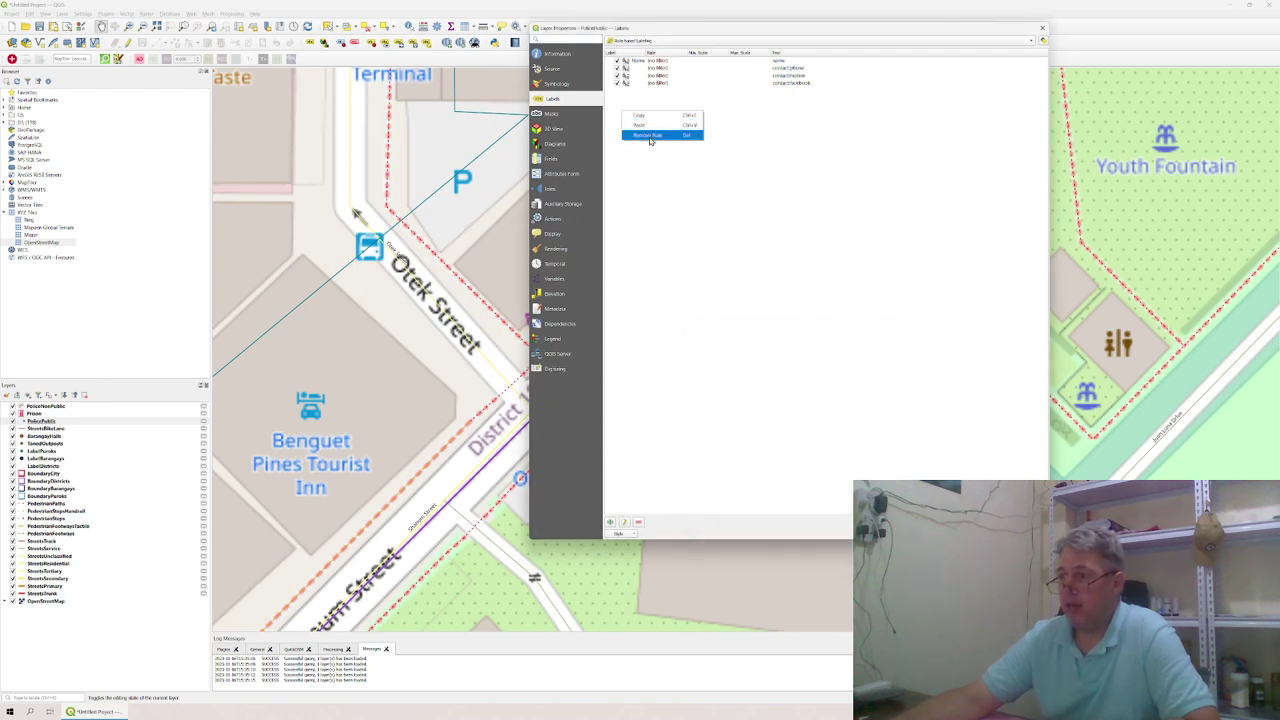
{"action": "left_click", "coordinate": [609, 530]}
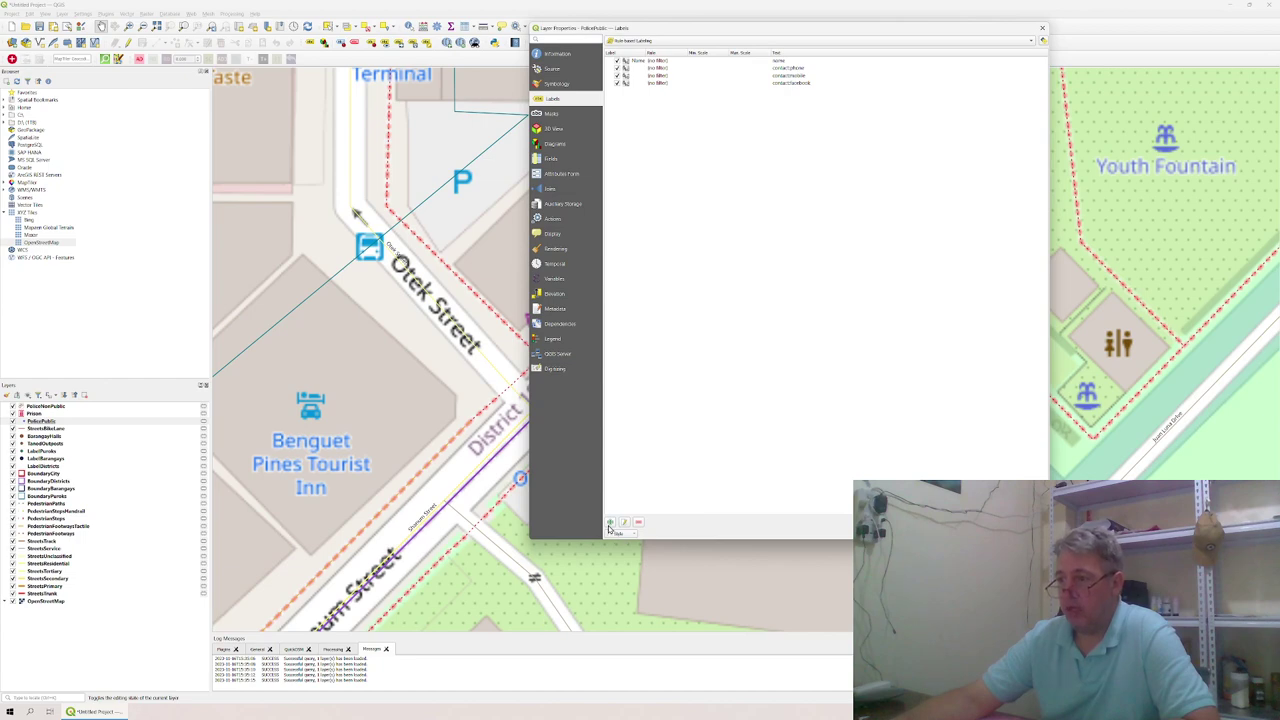
{"action": "left_click", "coordinate": [609, 525]}
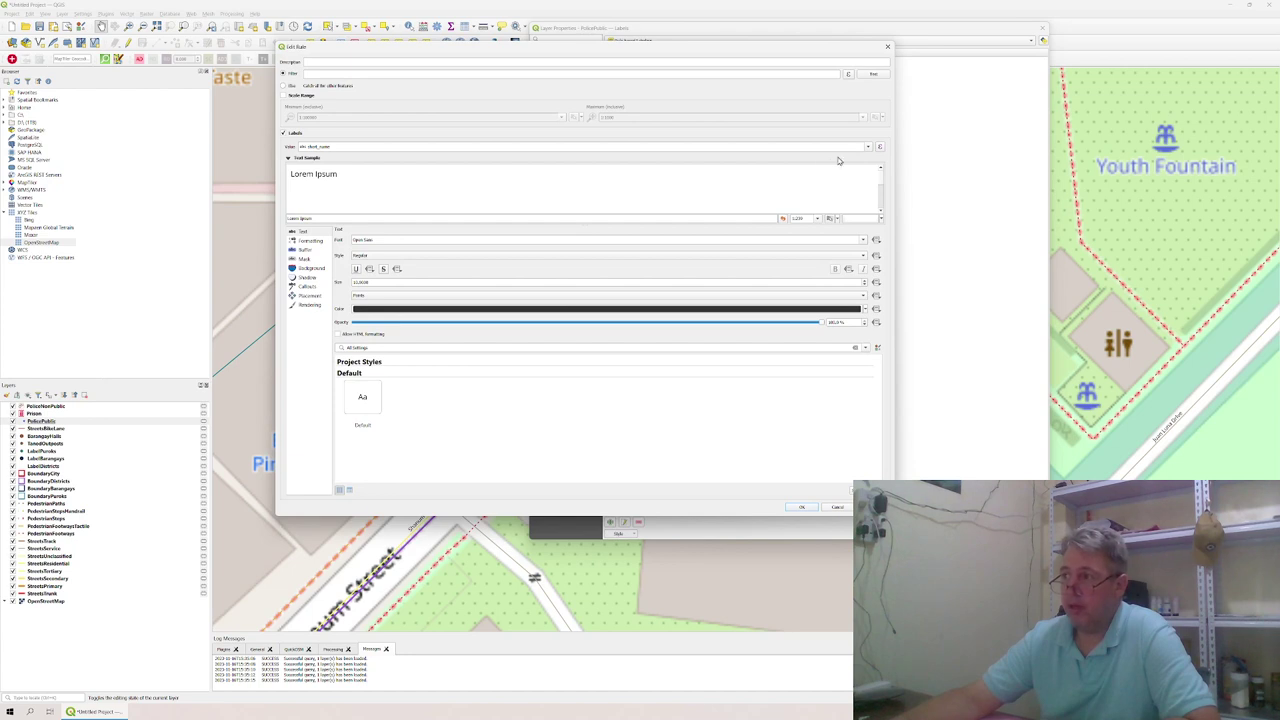
- Set the new rule's label value to the contact field and confirm, making five rules
{"action": "left_click", "coordinate": [869, 147]}
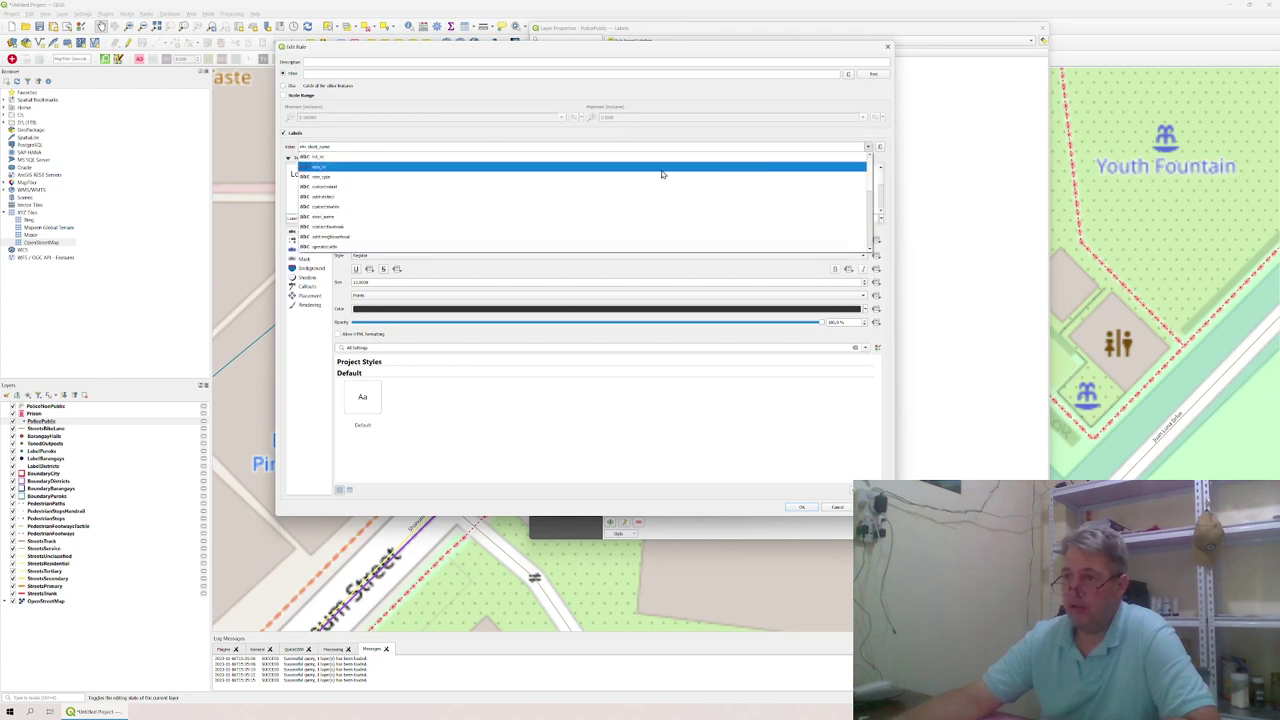
{"action": "scroll", "coordinate": [500, 236], "scroll_direction": "down", "scroll_amount": 4}
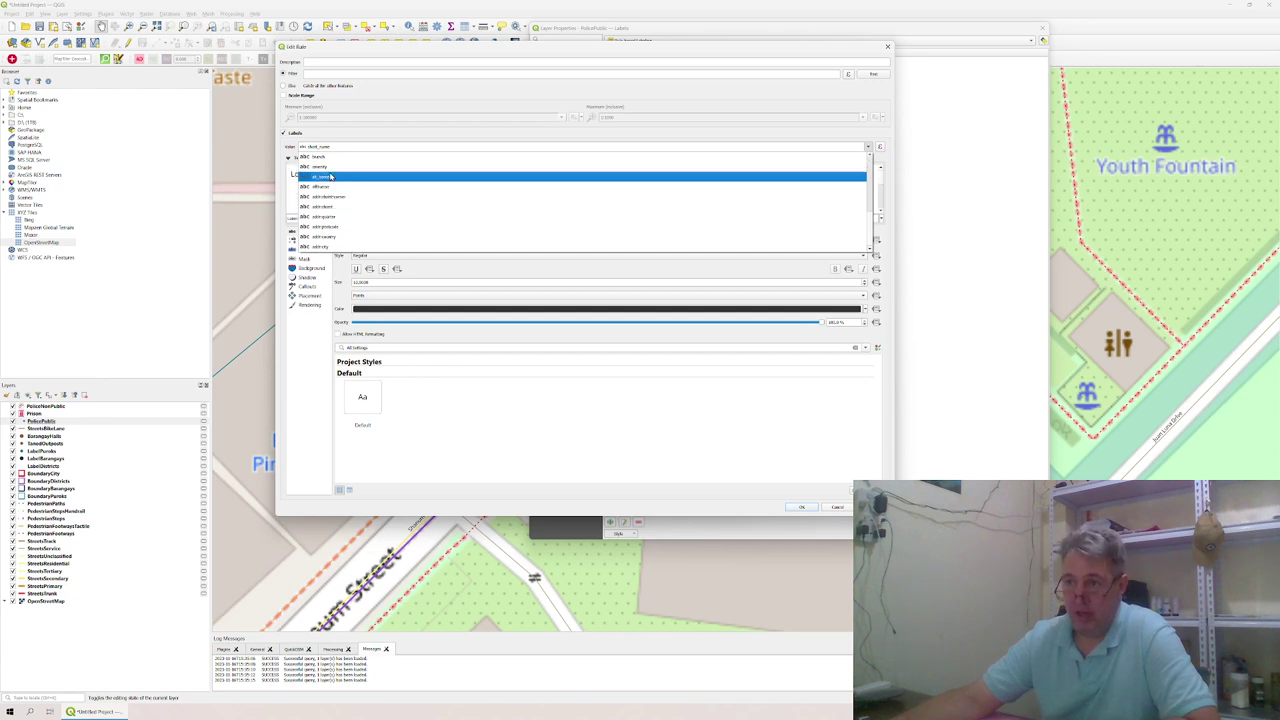
{"action": "scroll", "coordinate": [335, 195], "scroll_direction": "up", "scroll_amount": 3}
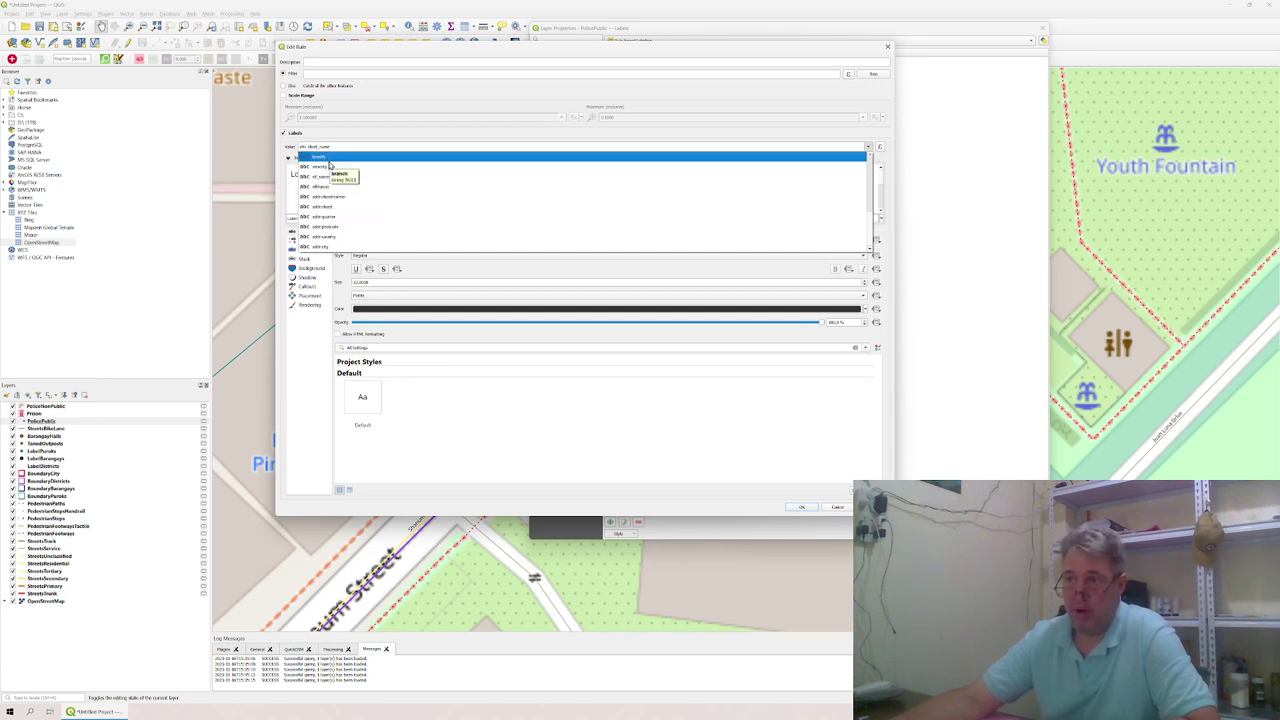
{"action": "scroll", "coordinate": [350, 210], "scroll_direction": "up", "scroll_amount": 2}
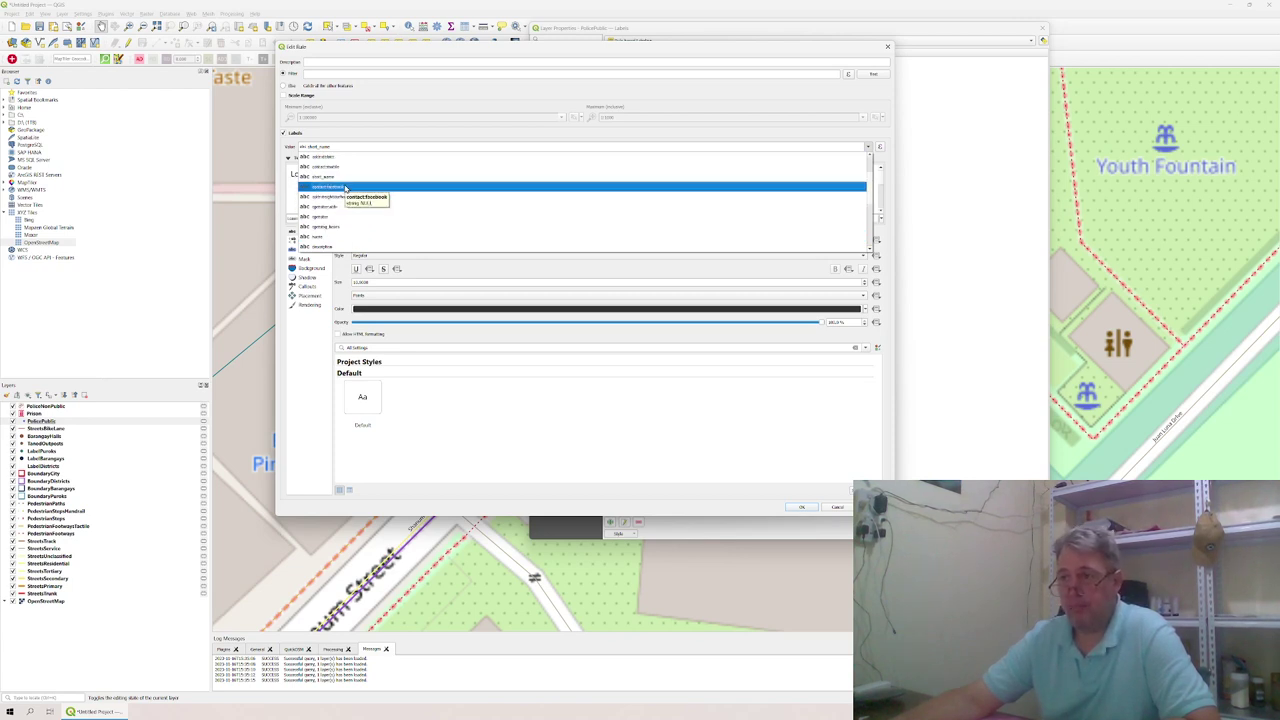
{"action": "scroll", "coordinate": [345, 188], "scroll_direction": "up", "scroll_amount": 4}
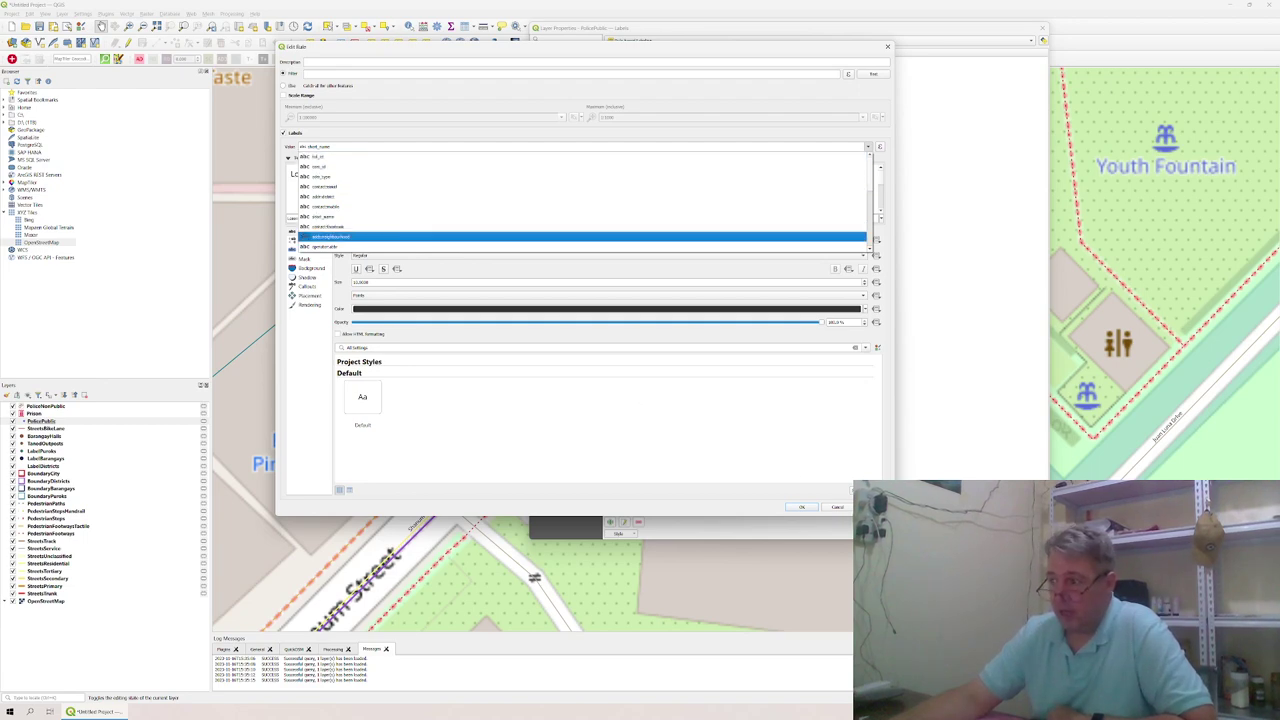
{"action": "key", "text": "Return"}
{"action": "key", "text": "Return"}
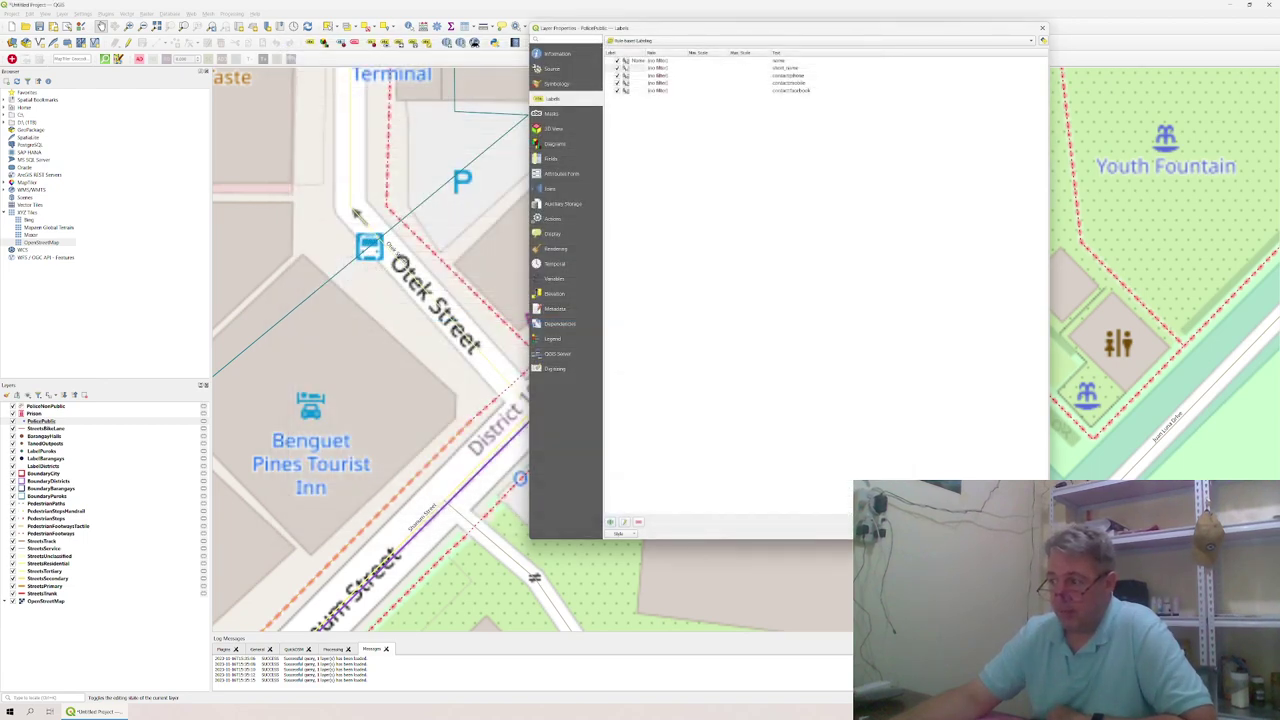
{"action": "key", "text": "Return"}
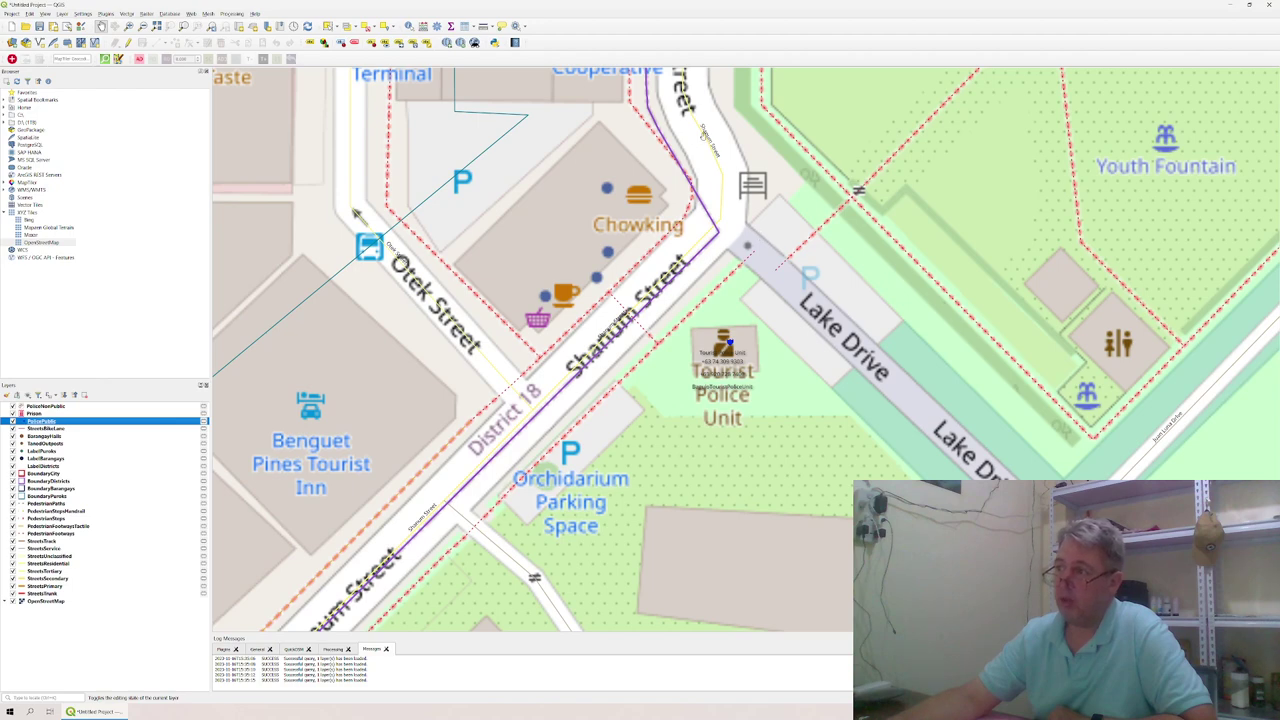
- Pan north and zoom out to view the stacked police station labels across central Baguio
{"action": "left_click", "coordinate": [704, 134]}
{"action": "left_click_drag", "start_coordinate": [722, 84], "coordinate": [689, 271]}
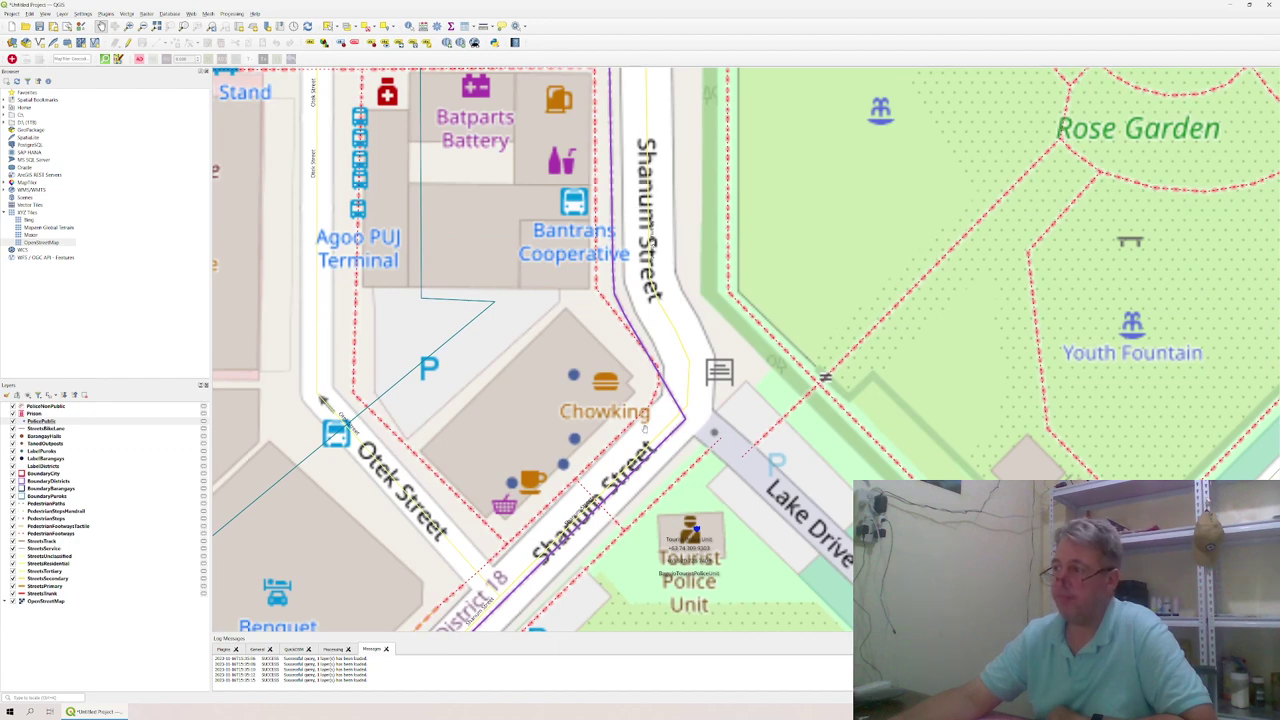
{"action": "scroll", "coordinate": [773, 326], "scroll_direction": "down", "scroll_amount": 2}
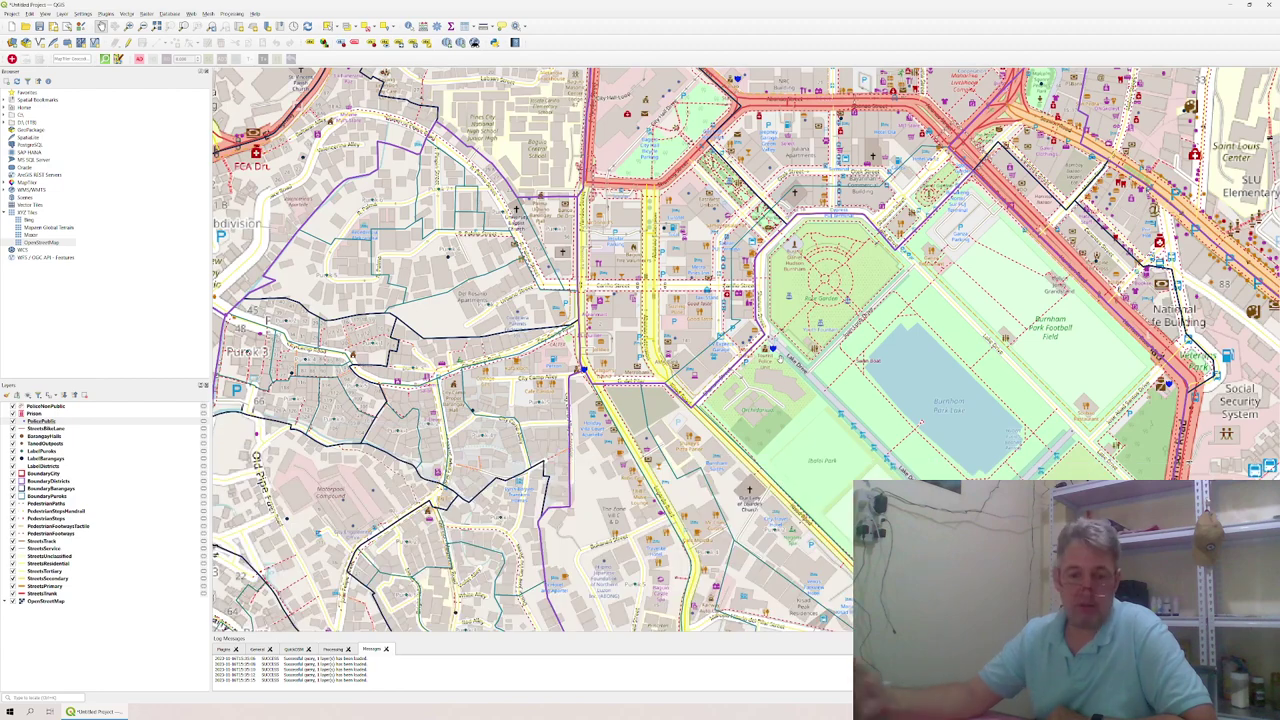
- Untick the OpenStreetMap layer and zoom out to show the vector layers across the whole city
{"action": "left_click", "coordinate": [14, 602]}
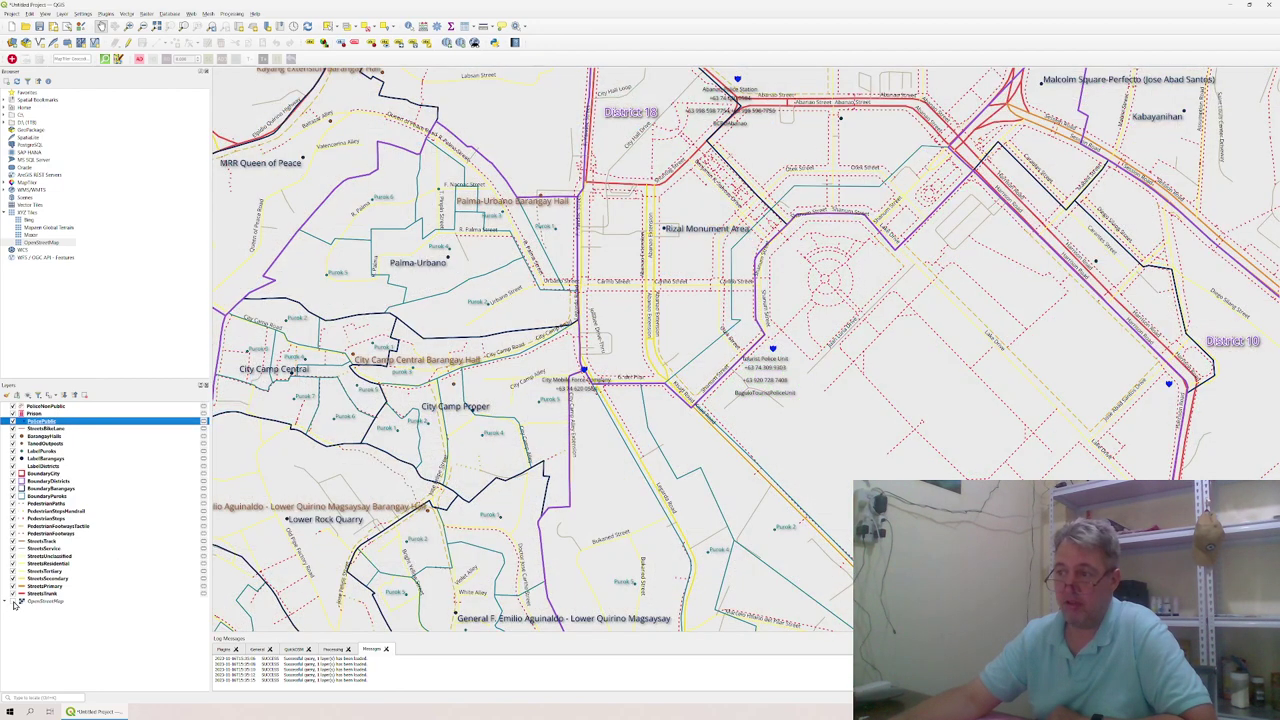
{"action": "scroll", "coordinate": [672, 254], "scroll_direction": "down", "scroll_amount": 1}
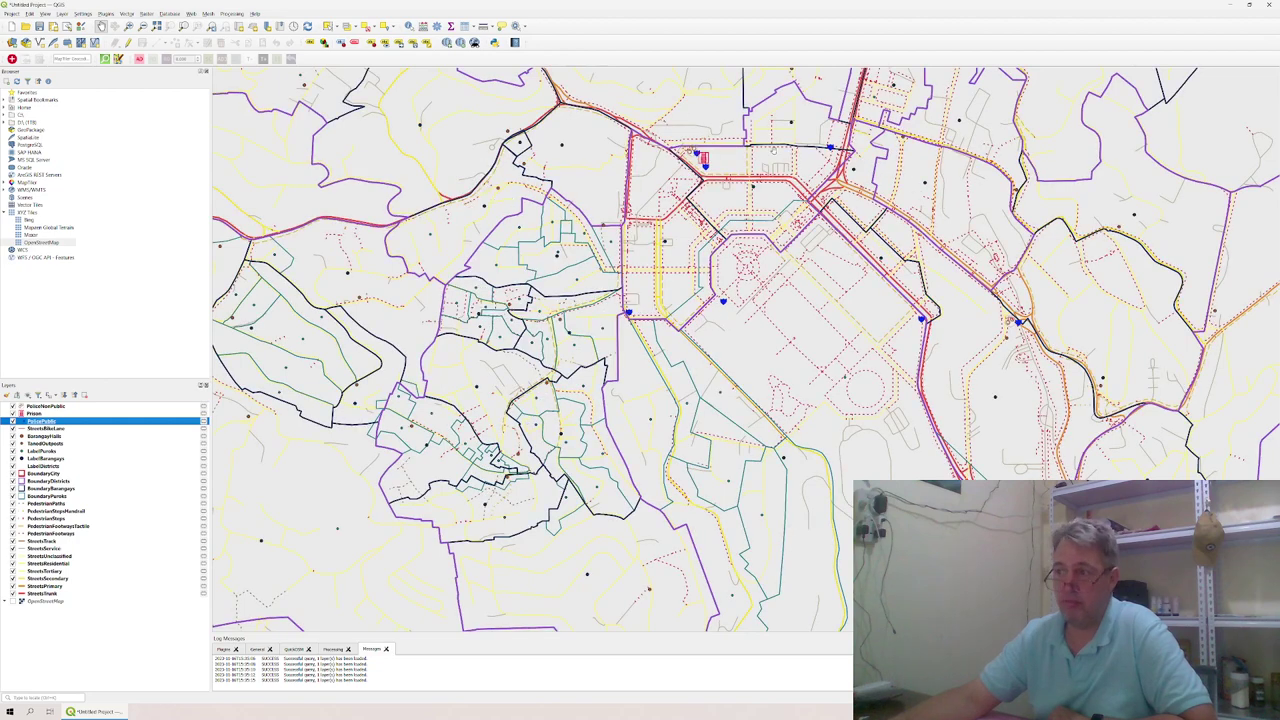
{"action": "scroll", "coordinate": [680, 214], "scroll_direction": "down", "scroll_amount": 2}
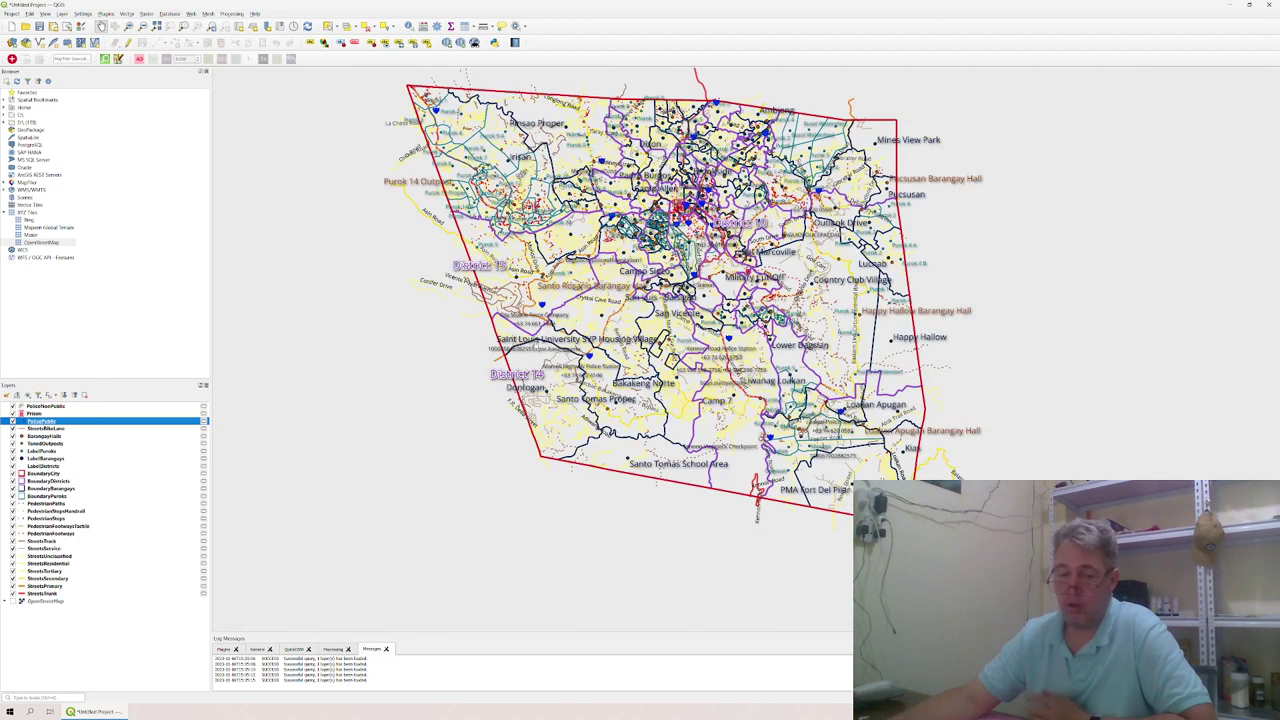
- Add the Bing XYZ satellite layer and move it to the bottom of the layer list
{"action": "left_click", "coordinate": [30, 220]}
{"action": "left_click_drag", "start_coordinate": [28, 224], "coordinate": [92, 619]}
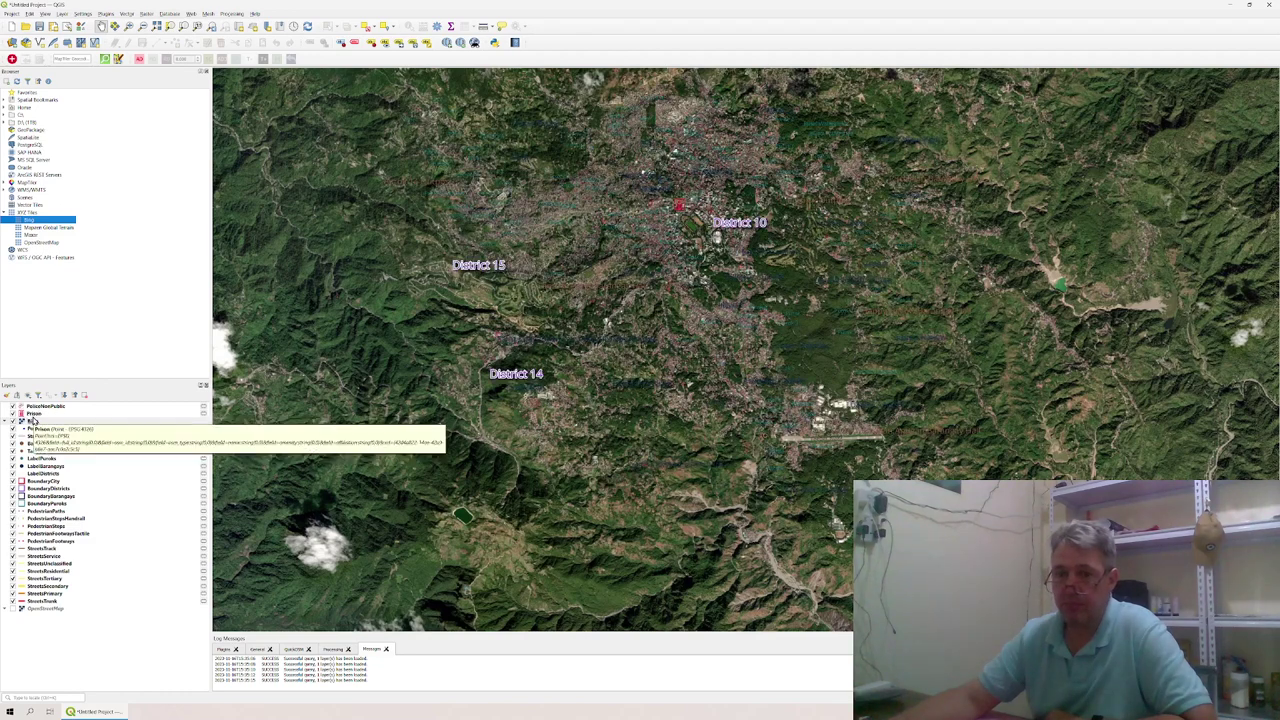
{"action": "left_click_drag", "start_coordinate": [33, 421], "coordinate": [80, 628]}
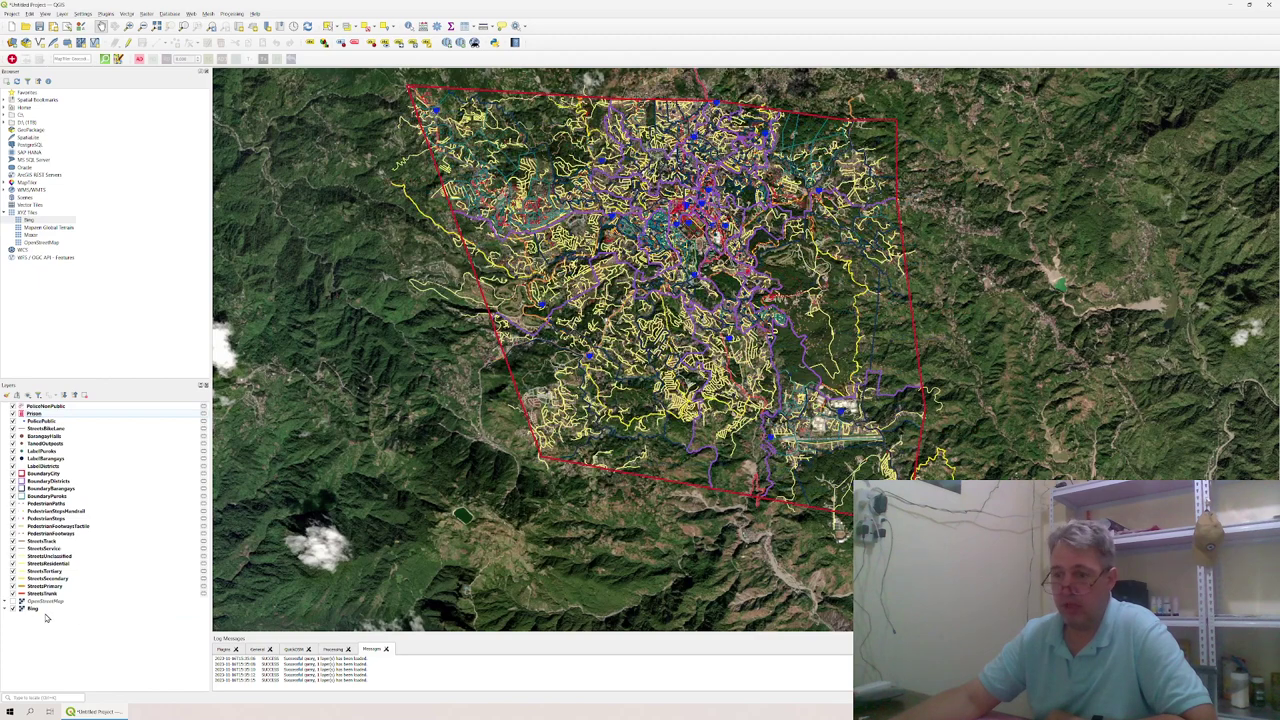
{"action": "left_click", "coordinate": [36, 610]}
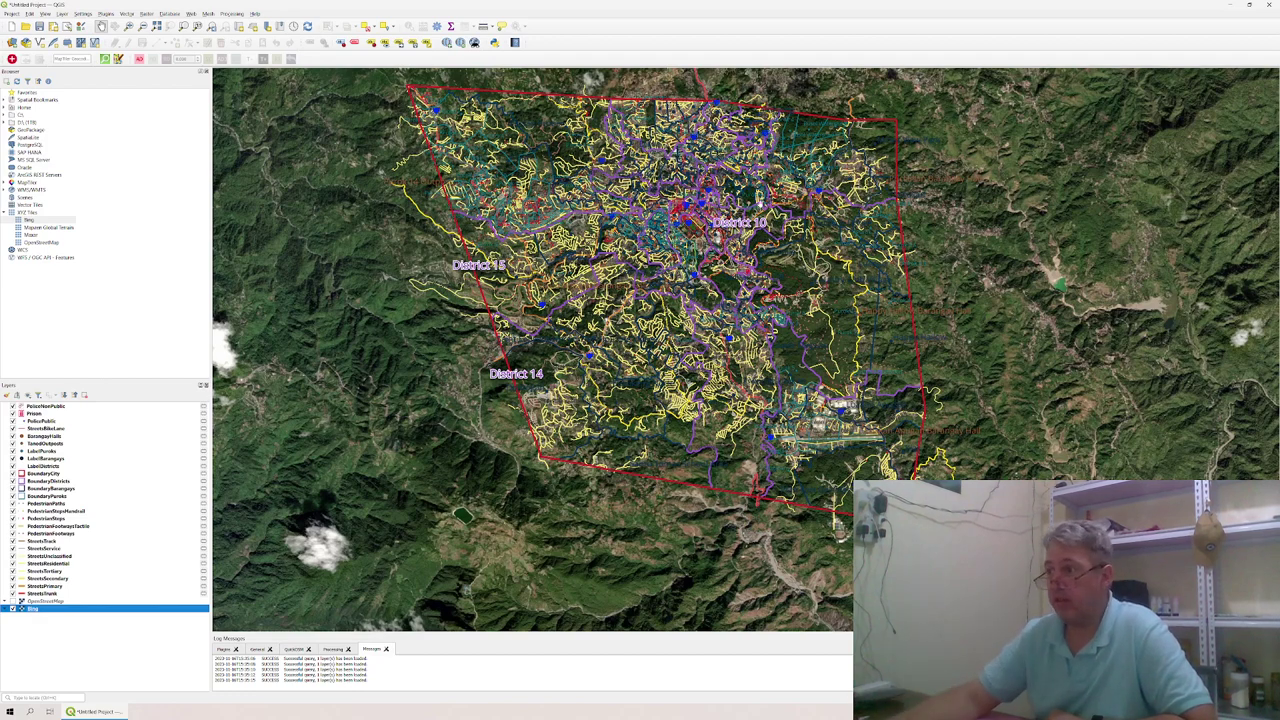
{"action": "scroll", "coordinate": [761, 203], "scroll_direction": "up", "scroll_amount": 1}
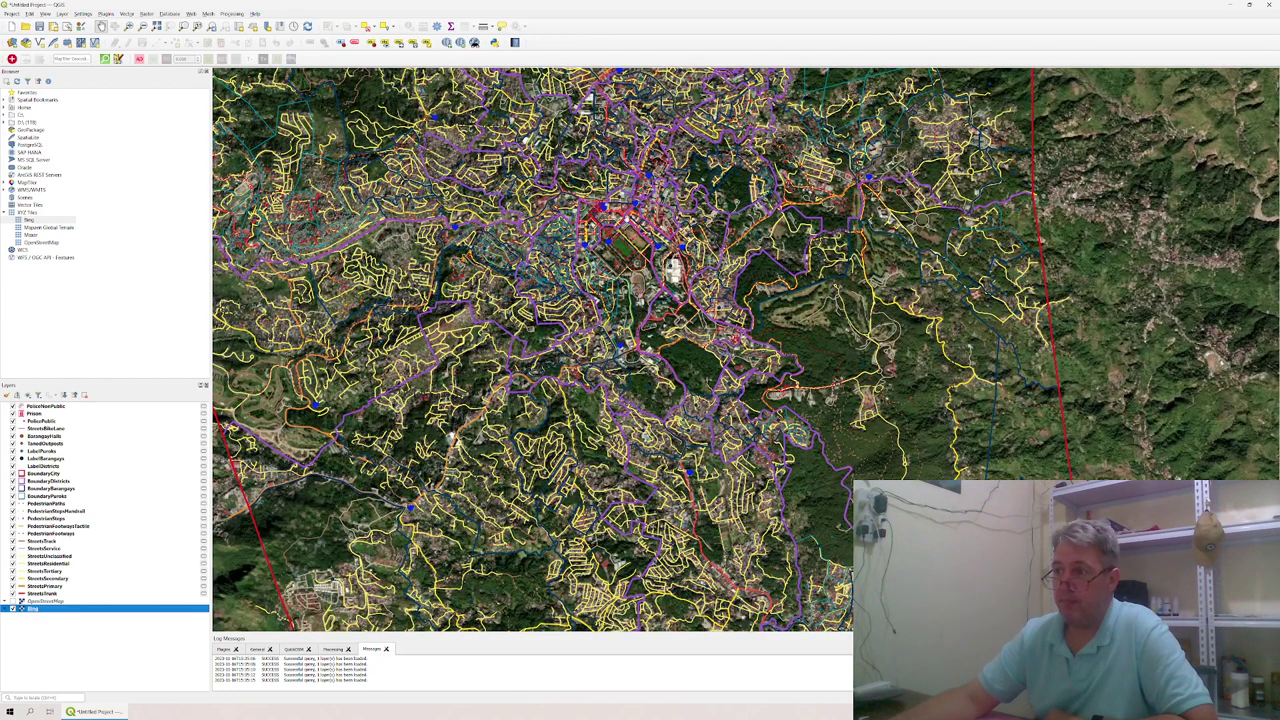